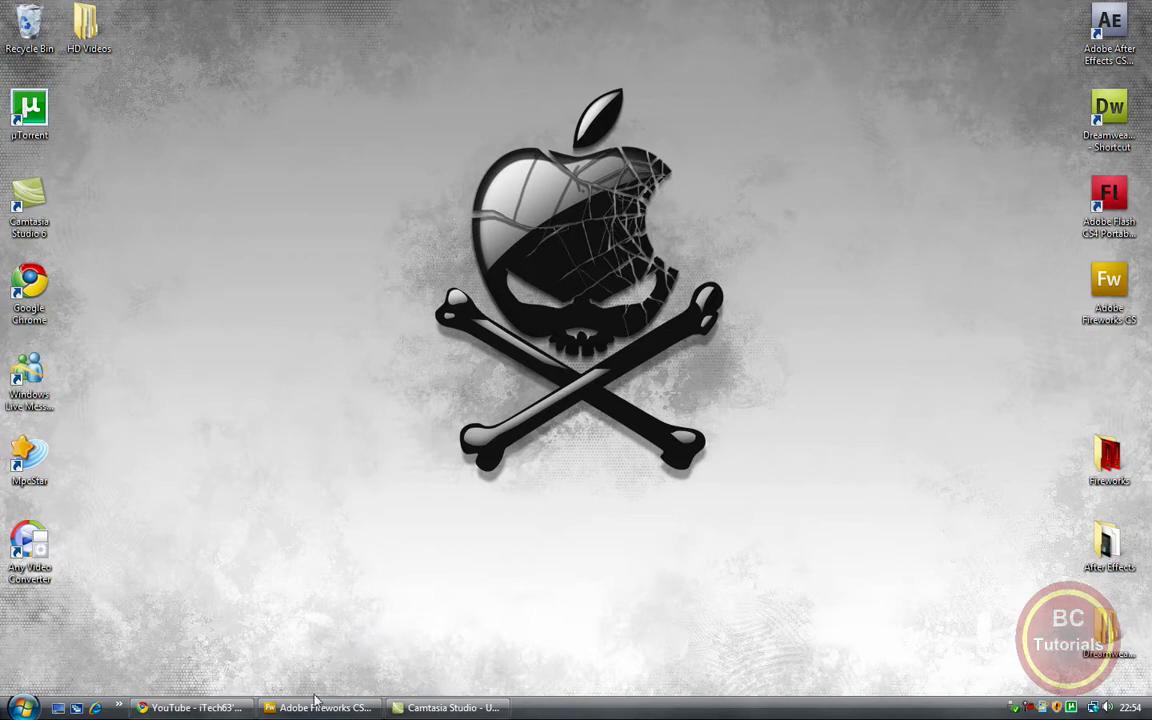
# Step: Restore the Chrome window showing the YouTube channel page with its custom red background
pyautogui.moveTo(240, 712)
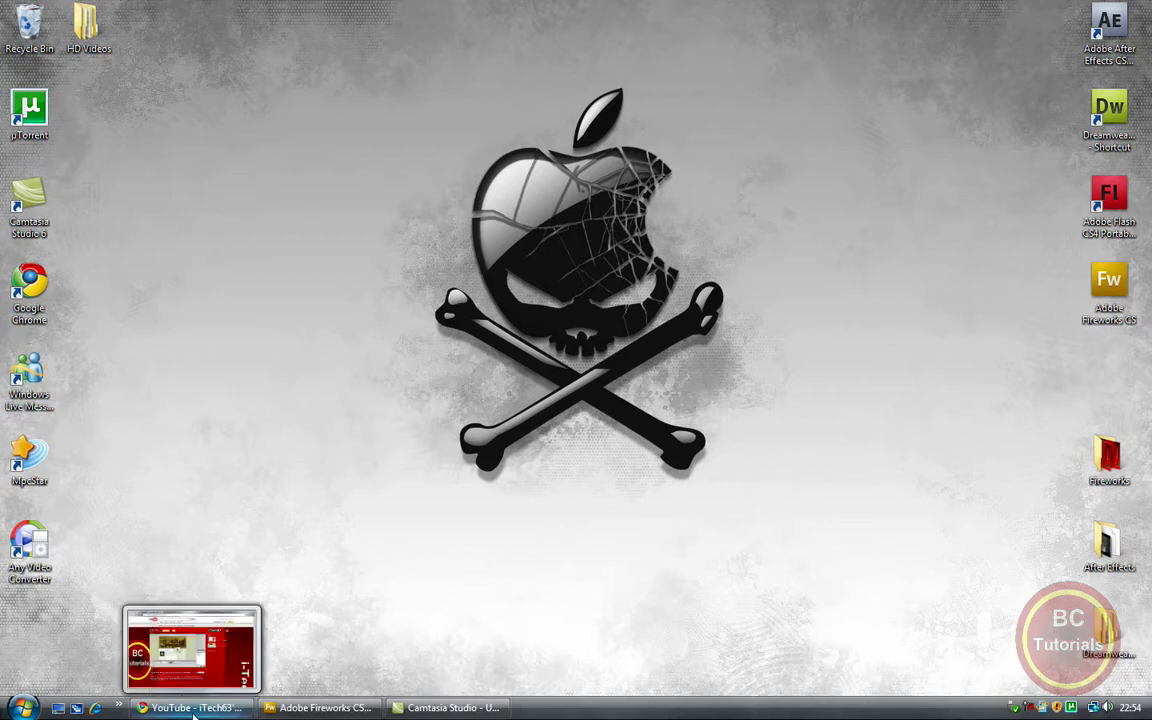
pyautogui.click(193, 710)
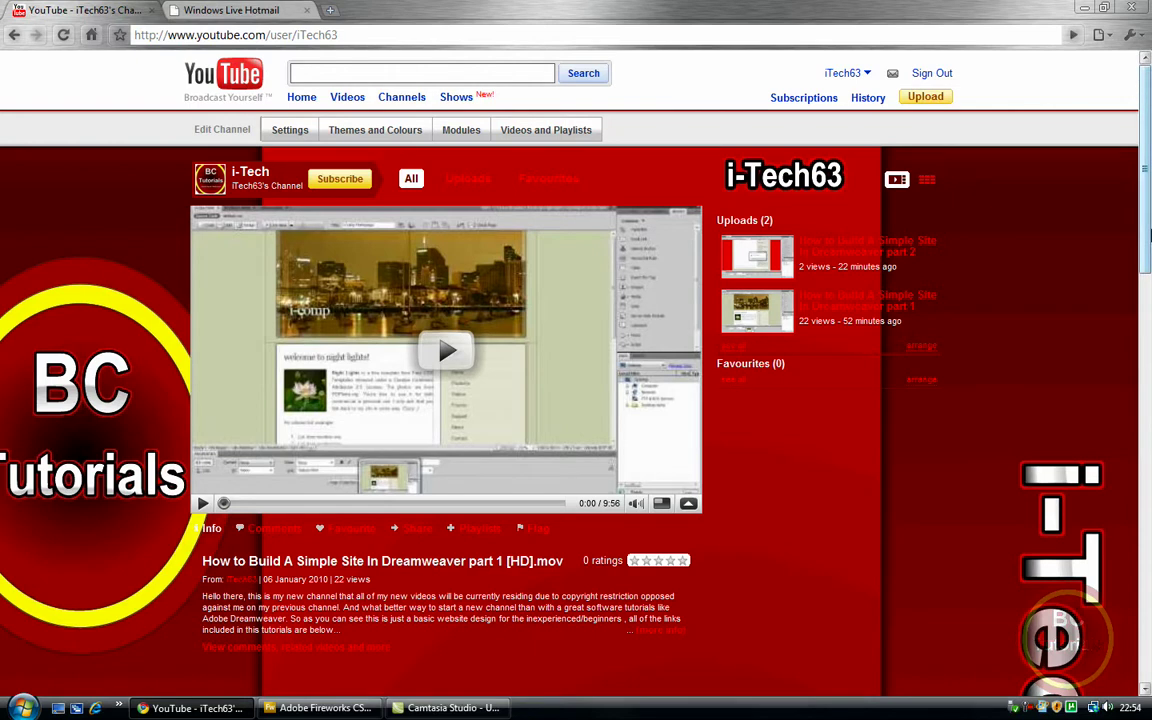
pyautogui.moveTo(1148, 207); pyautogui.dragTo(1150, 678)
pyautogui.scroll(15, 1124, 617)
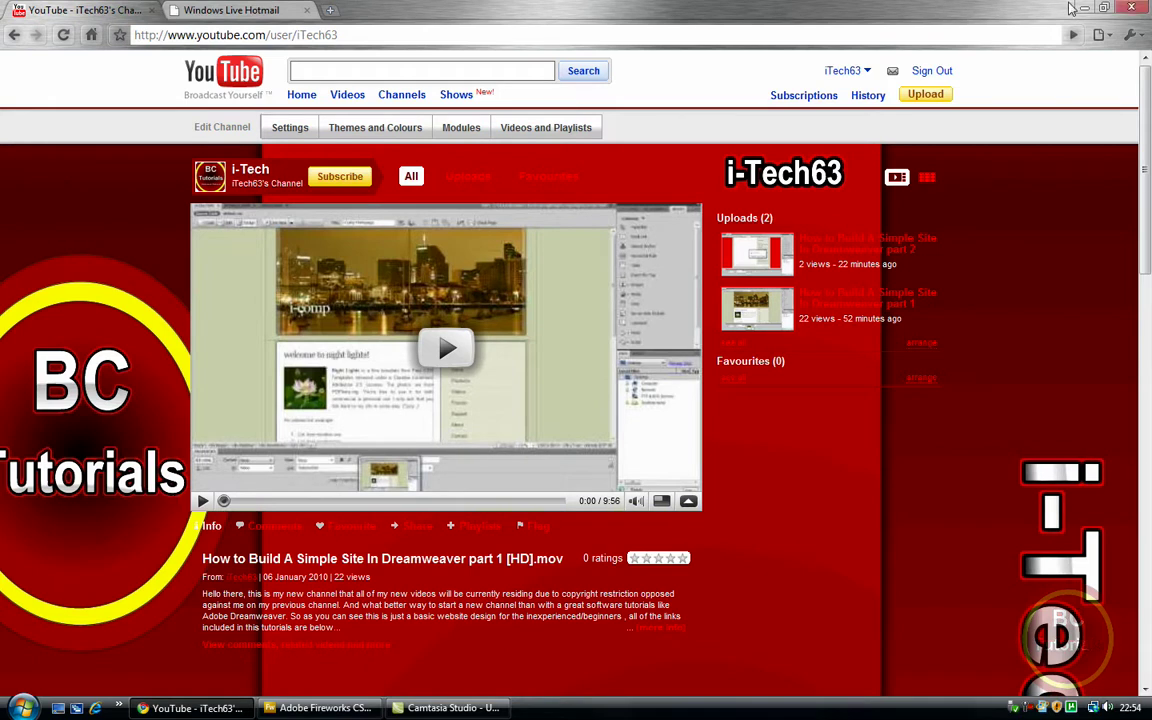
pyautogui.scroll(-5, 69, 350)
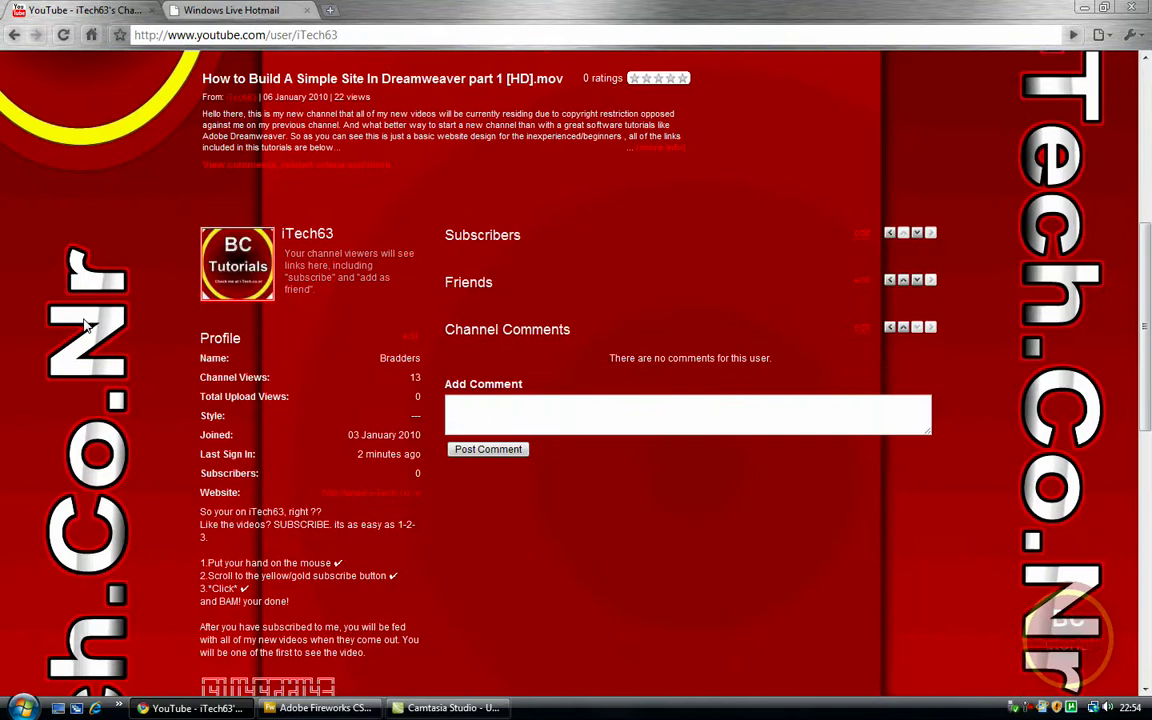
pyautogui.scroll(-3, 86, 323)
pyautogui.scroll(-2, 88, 347)
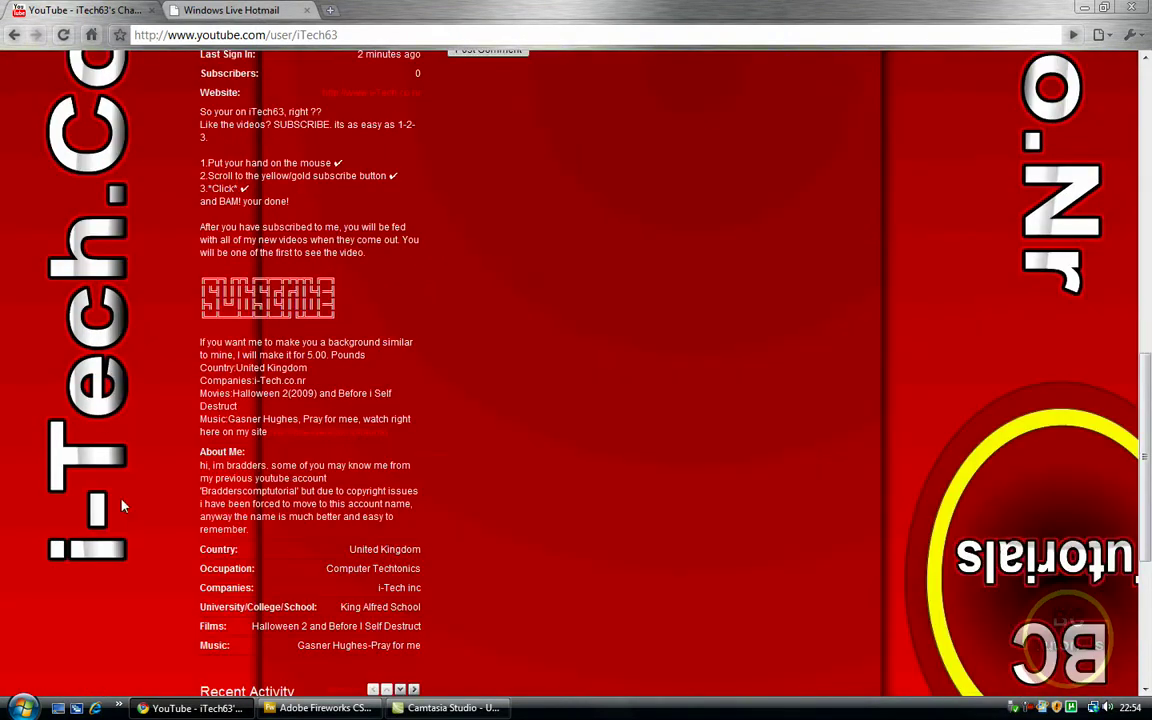
pyautogui.scroll(7, 150, 350)
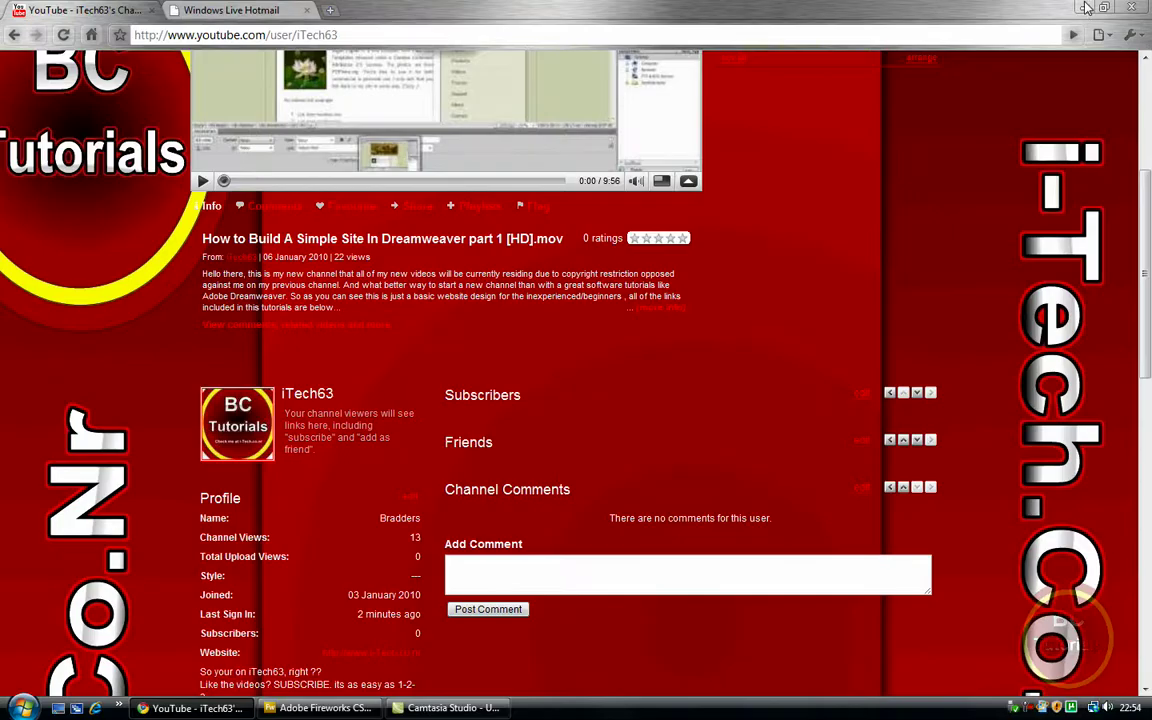
# Step: Preview the youtube layout image in the Fireworks folder, then bring it into Fireworks on a 2000 x 2000 canvas
pyautogui.click(1087, 8)
pyautogui.doubleClick(1108, 458)
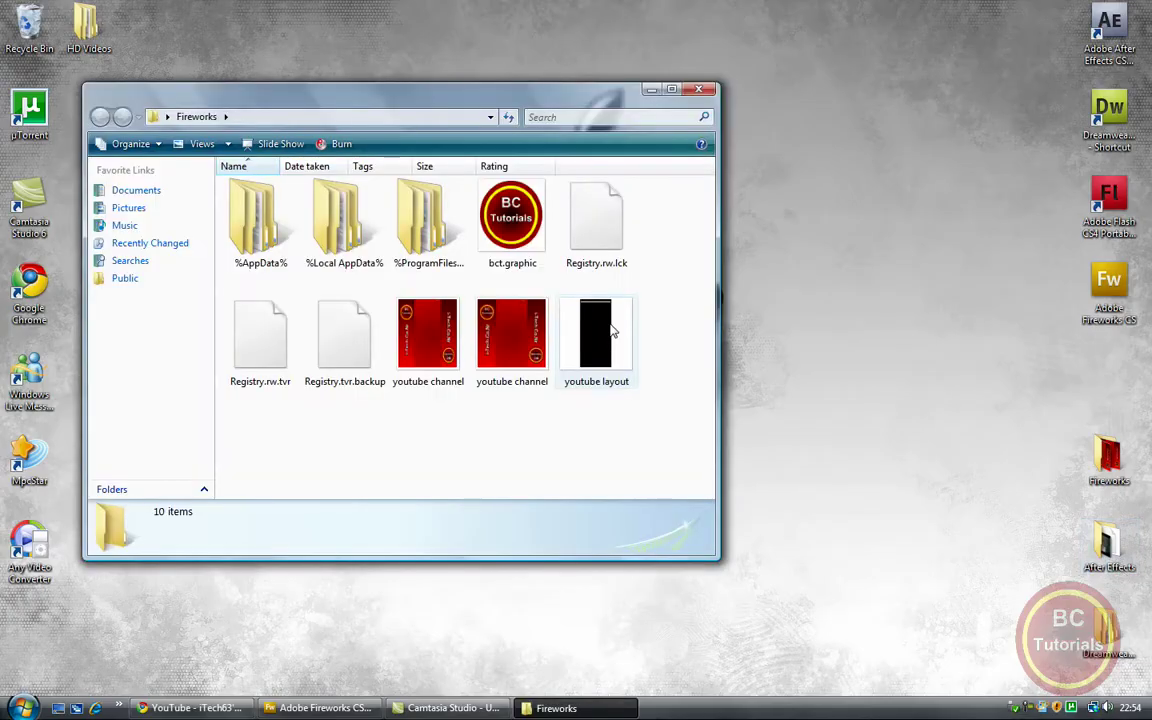
pyautogui.doubleClick(613, 331)
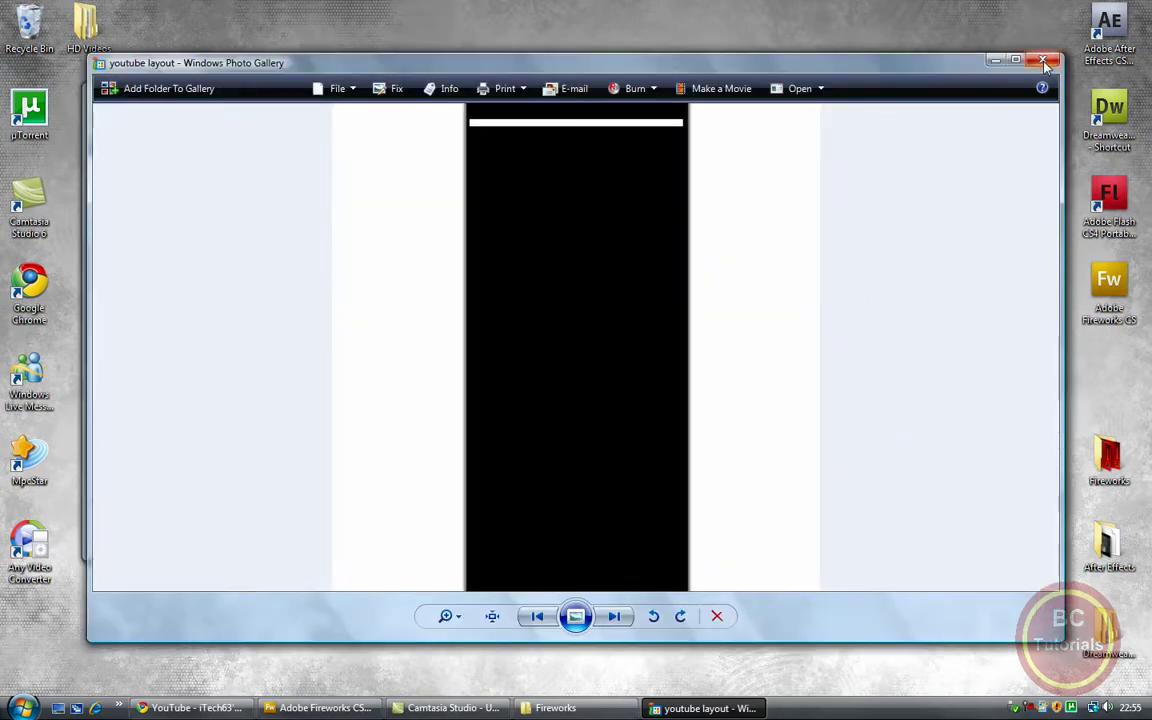
pyautogui.click(1043, 62)
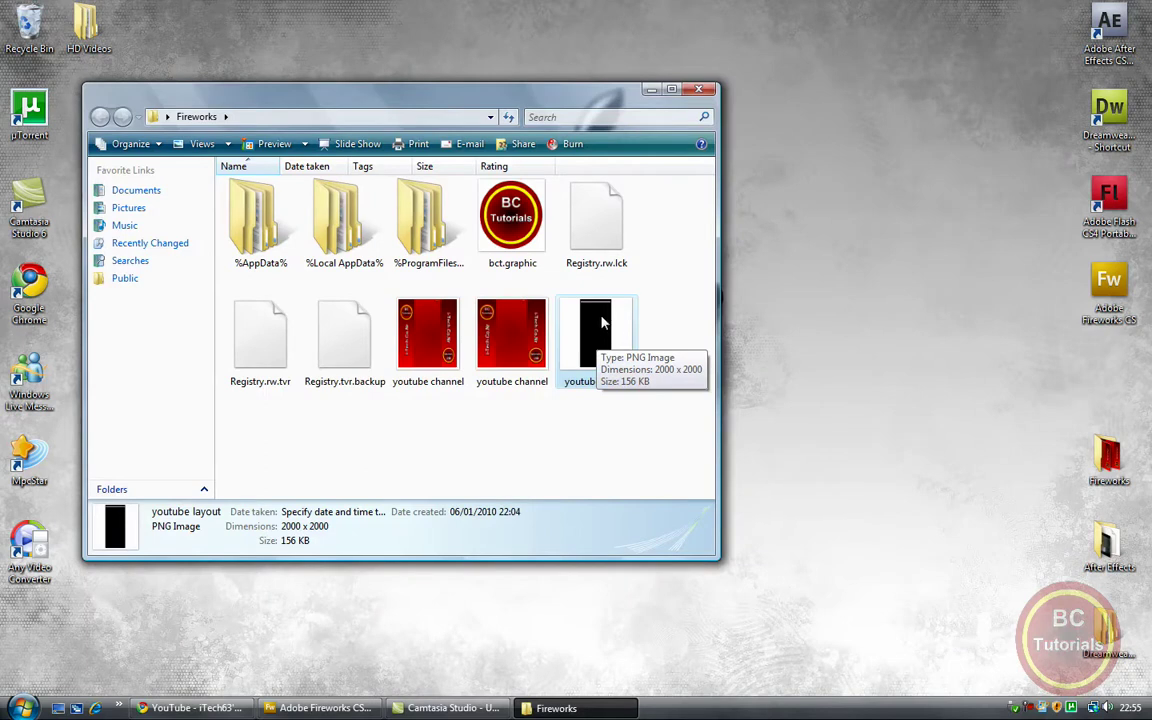
pyautogui.moveTo(600, 325); pyautogui.dragTo(450, 257)
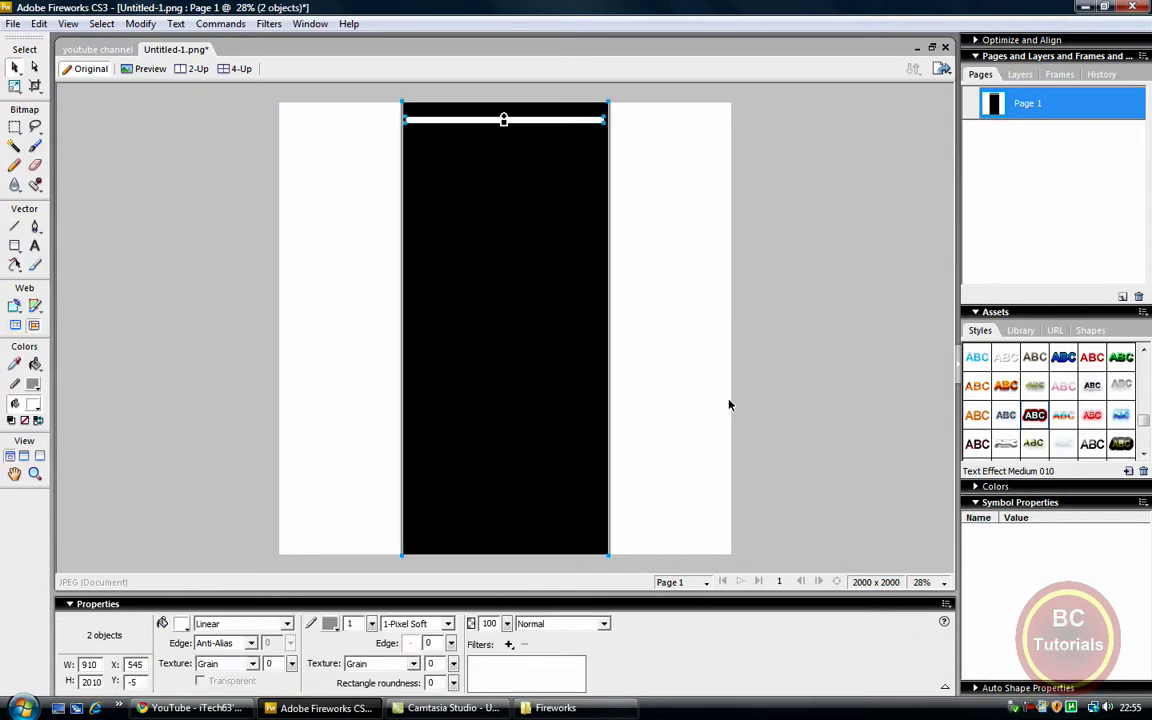
# Step: Draw a small dark red rectangle at the left of the canvas
pyautogui.hotkey('ctrl', 'd')
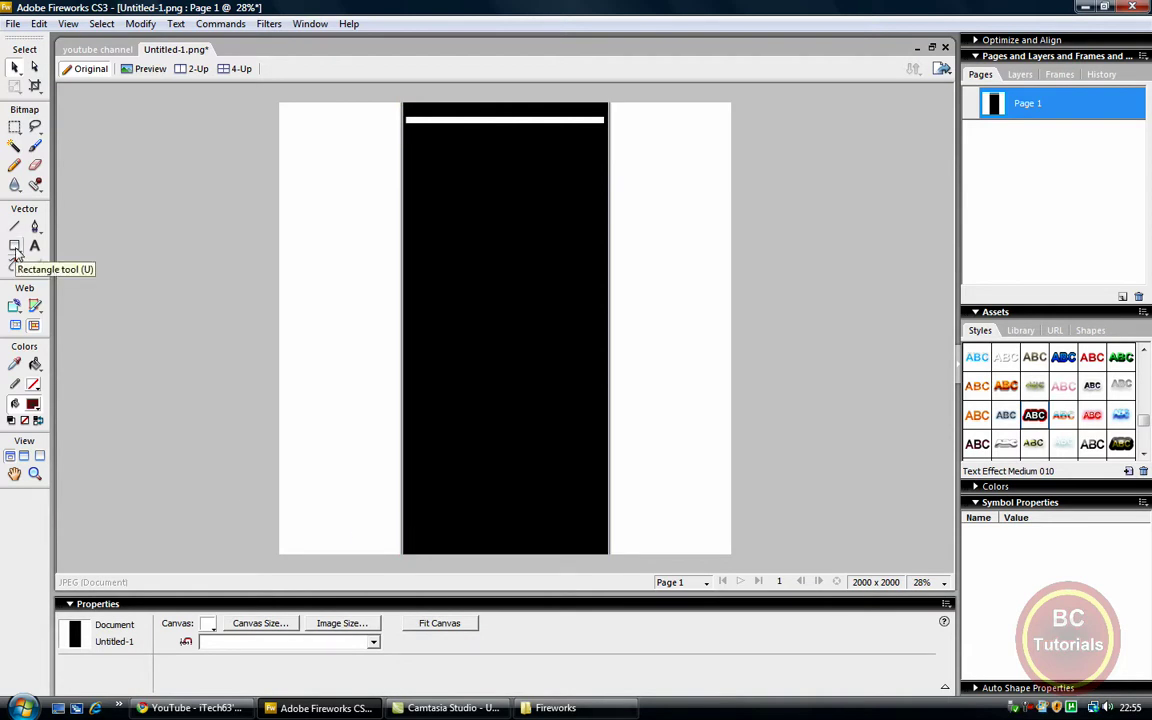
pyautogui.click(15, 248)
pyautogui.moveTo(338, 223); pyautogui.dragTo(413, 273)
pyautogui.press('v')
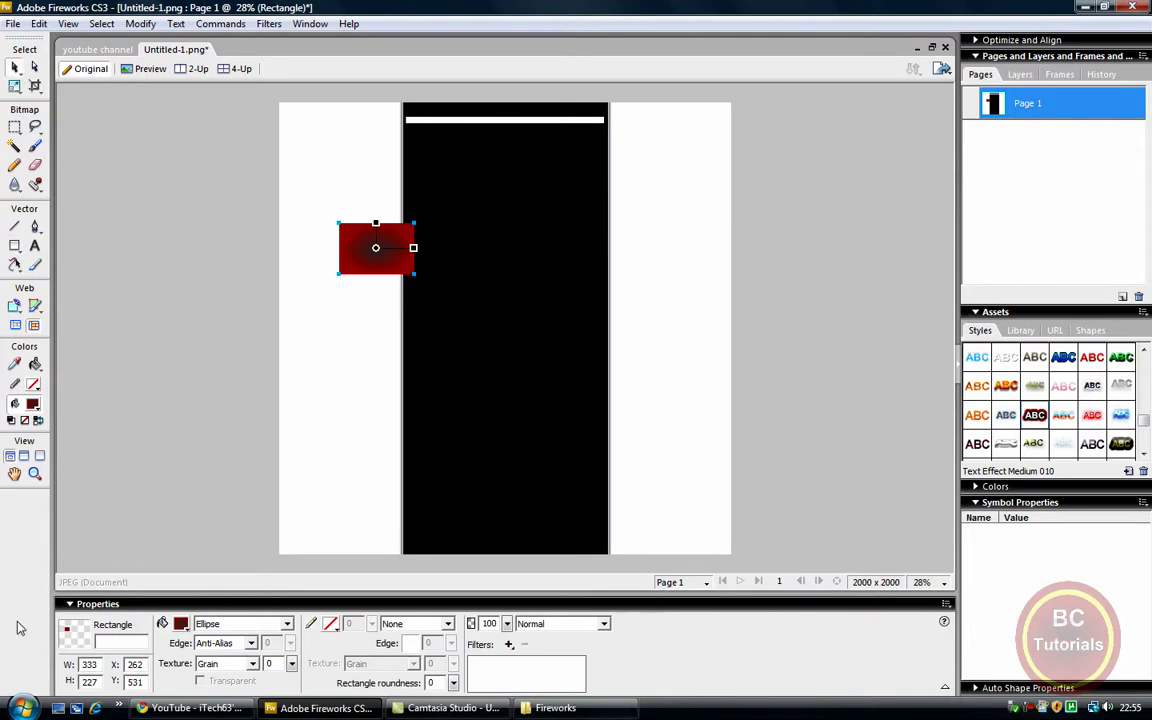
# Step: Resize the rectangle to 2000 x 2000 and position it at X 0, Y 0
pyautogui.doubleClick(89, 664)
pyautogui.doubleClick(100, 665)
pyautogui.write('3000')
pyautogui.press('Tab')
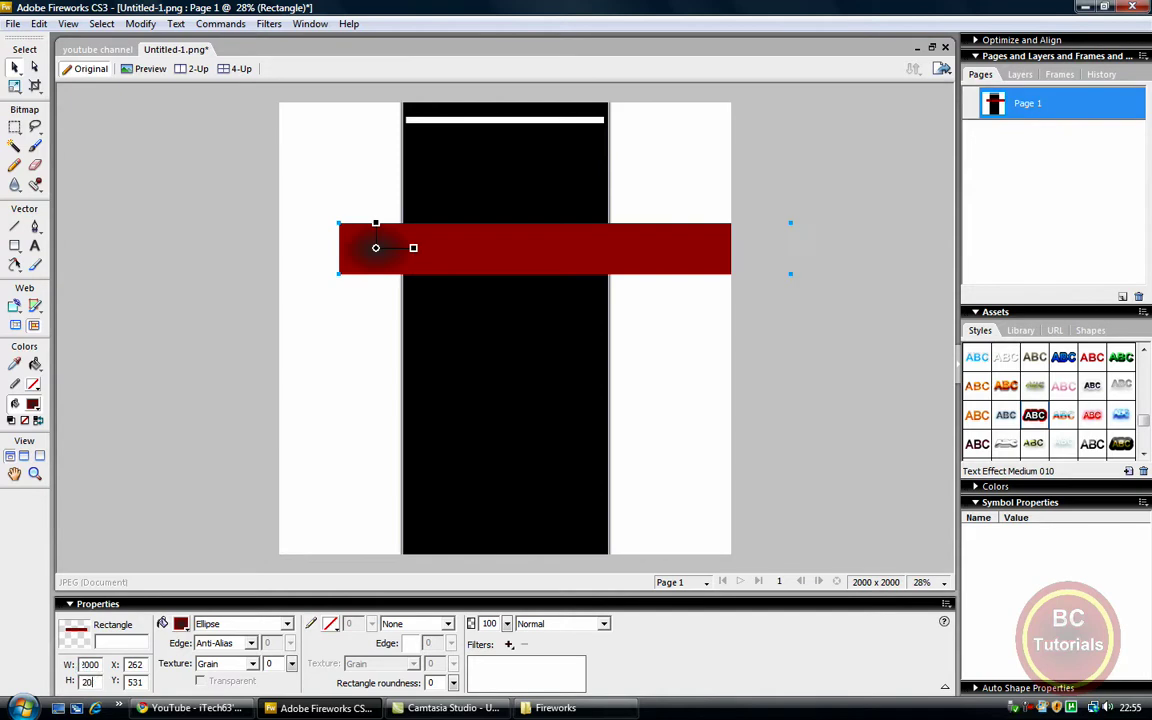
pyautogui.write('3000')
pyautogui.press('Tab')
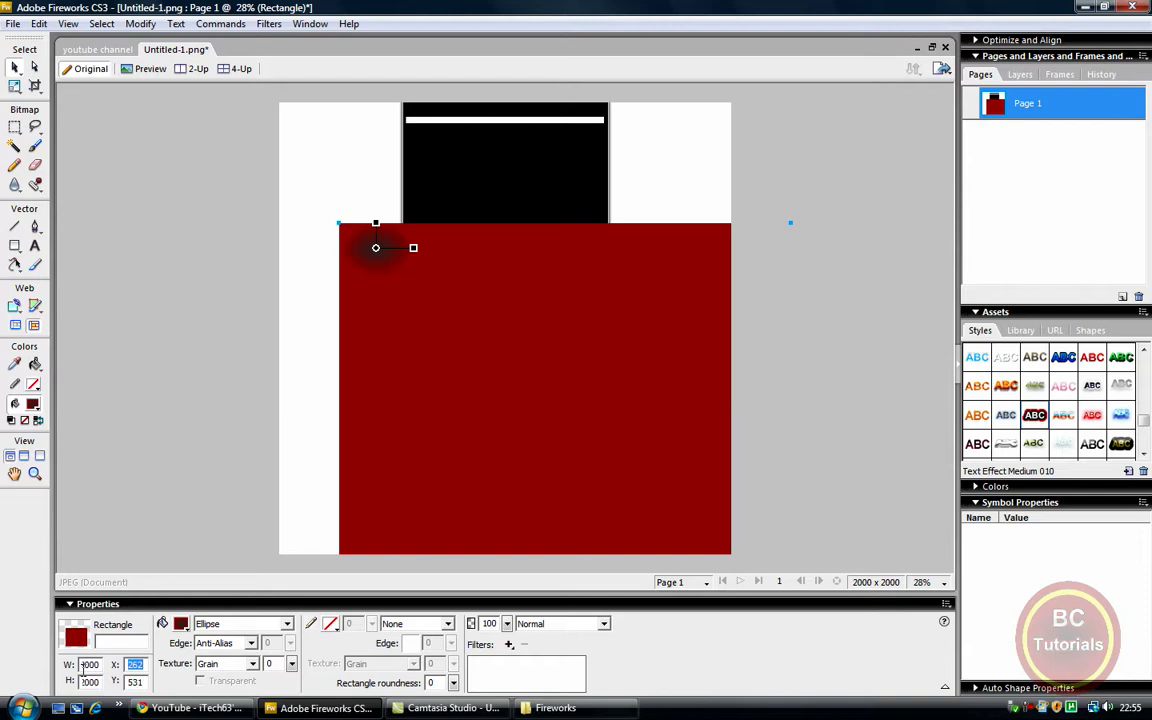
pyautogui.write('0')
pyautogui.press('Tab')
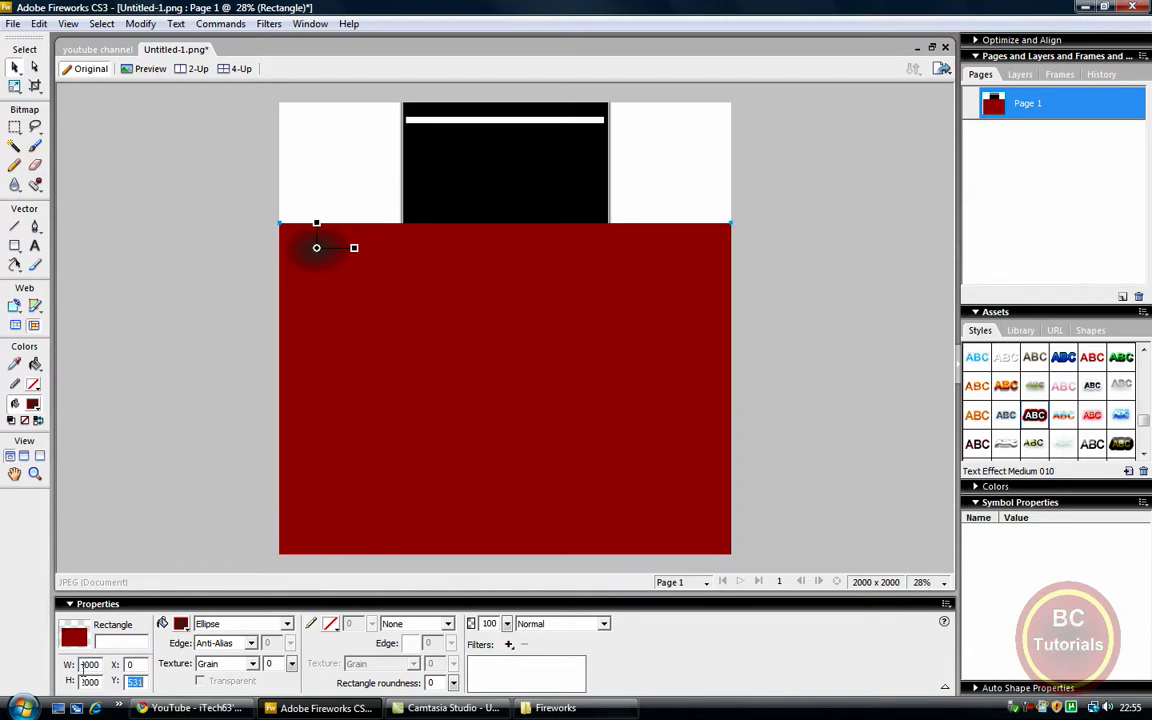
pyautogui.write('0')
pyautogui.press('Return')
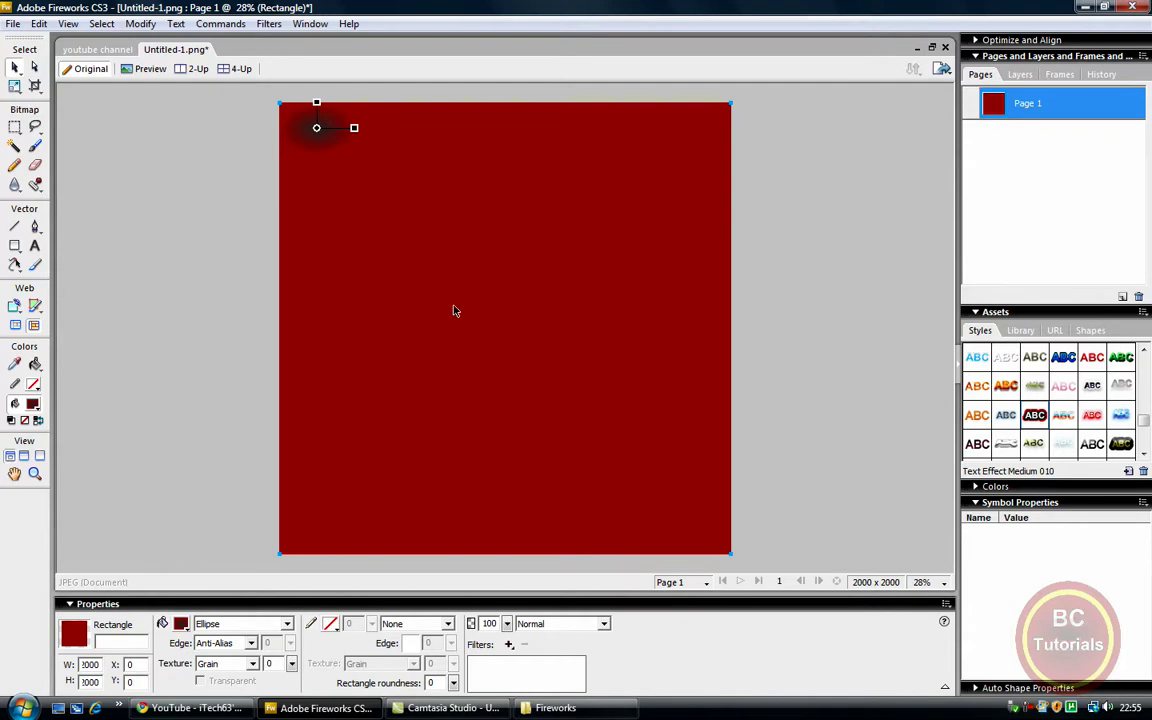
# Step: Give the rectangle an Ellipse gradient fill centred on the canvas and stretched out to its edges
pyautogui.click(240, 623)
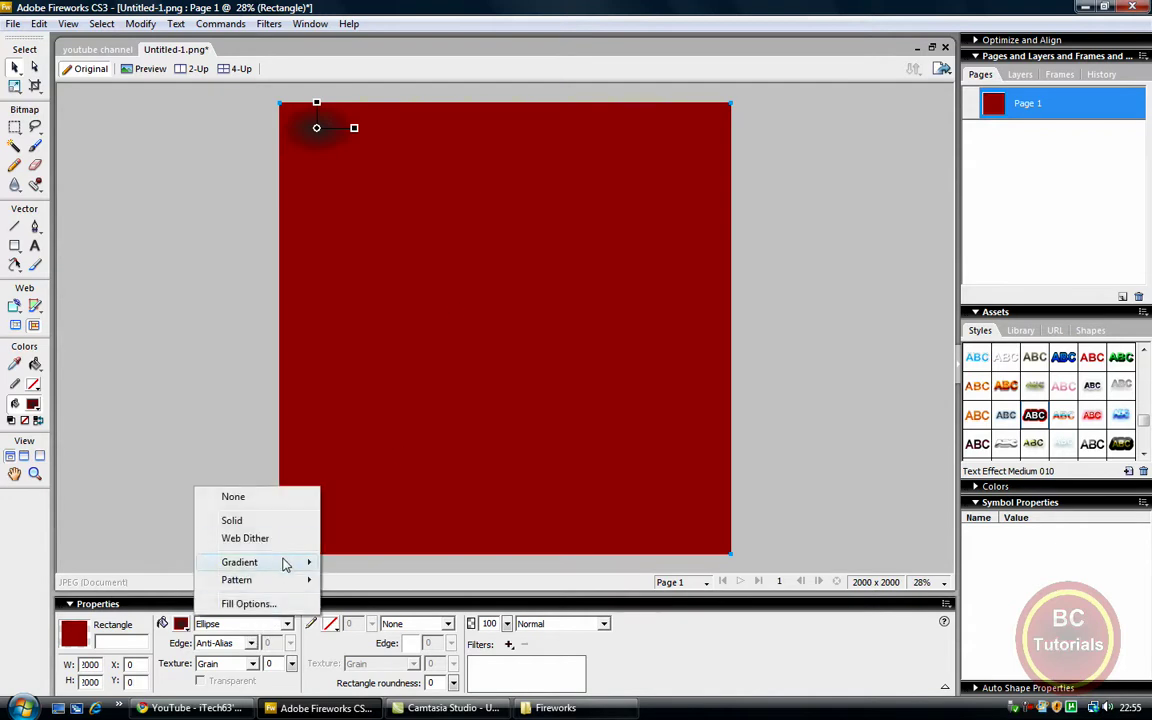
pyautogui.moveTo(285, 565)
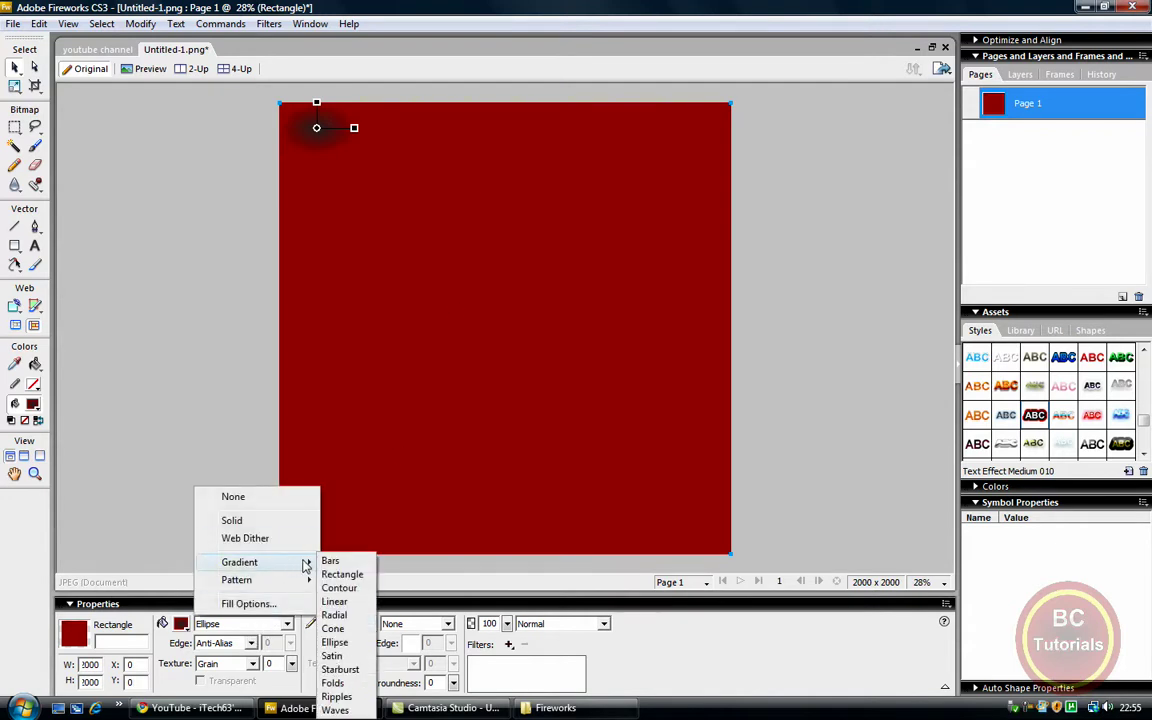
pyautogui.click(350, 650)
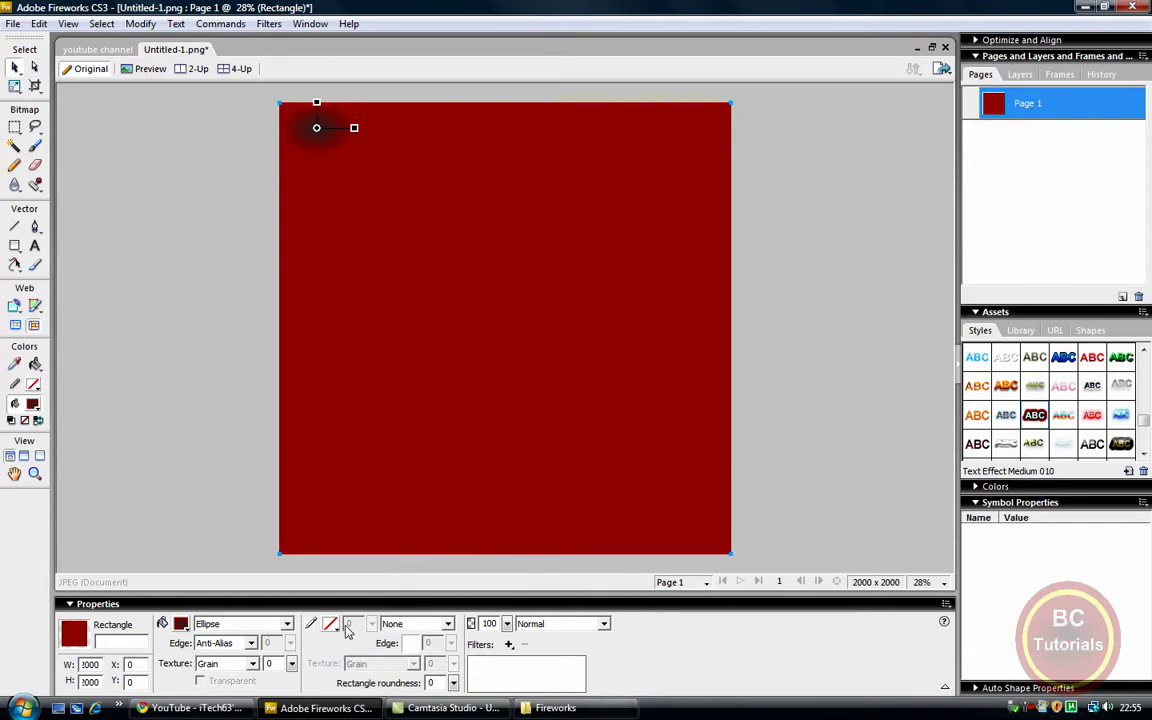
pyautogui.moveTo(316, 128); pyautogui.dragTo(487, 315)
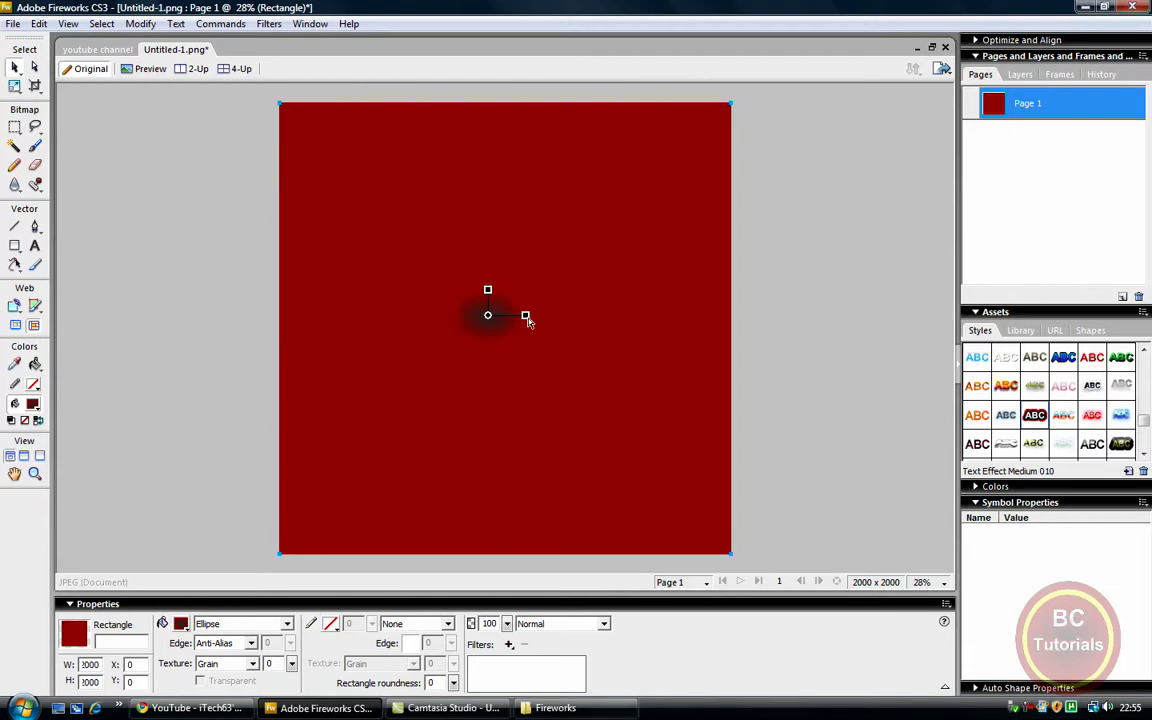
pyautogui.moveTo(526, 316); pyautogui.dragTo(799, 316)
pyautogui.moveTo(488, 290); pyautogui.dragTo(488, 97)
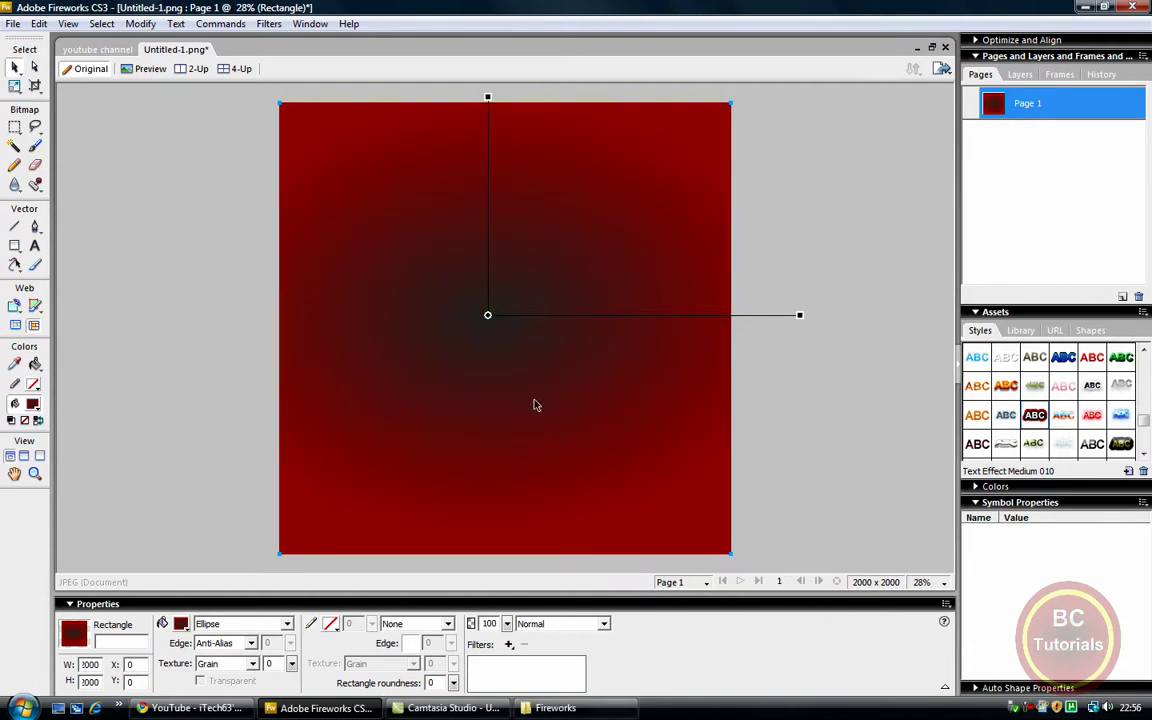
pyautogui.moveTo(498, 340); pyautogui.dragTo(516, 341)
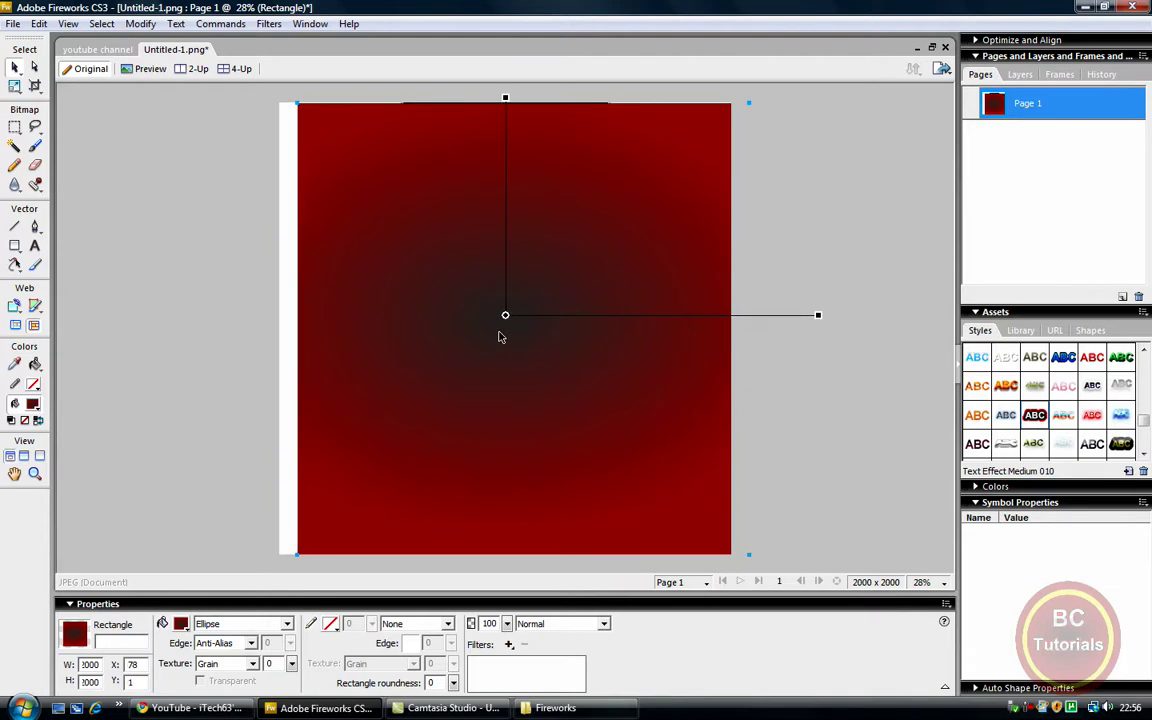
# Step: Delete and restore the gradient rectangle, then shift its gradient centre down and right
pyautogui.press('Delete')
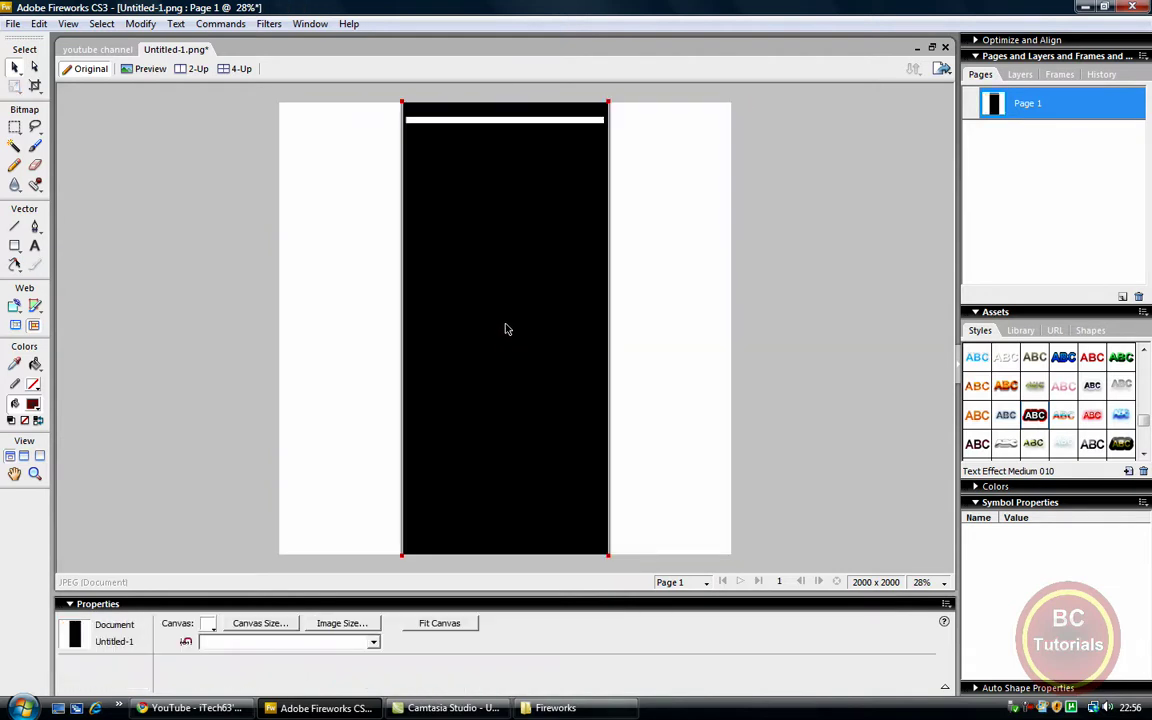
pyautogui.hotkey('ctrl', 'z')
pyautogui.hotkey('ctrl', 'z')
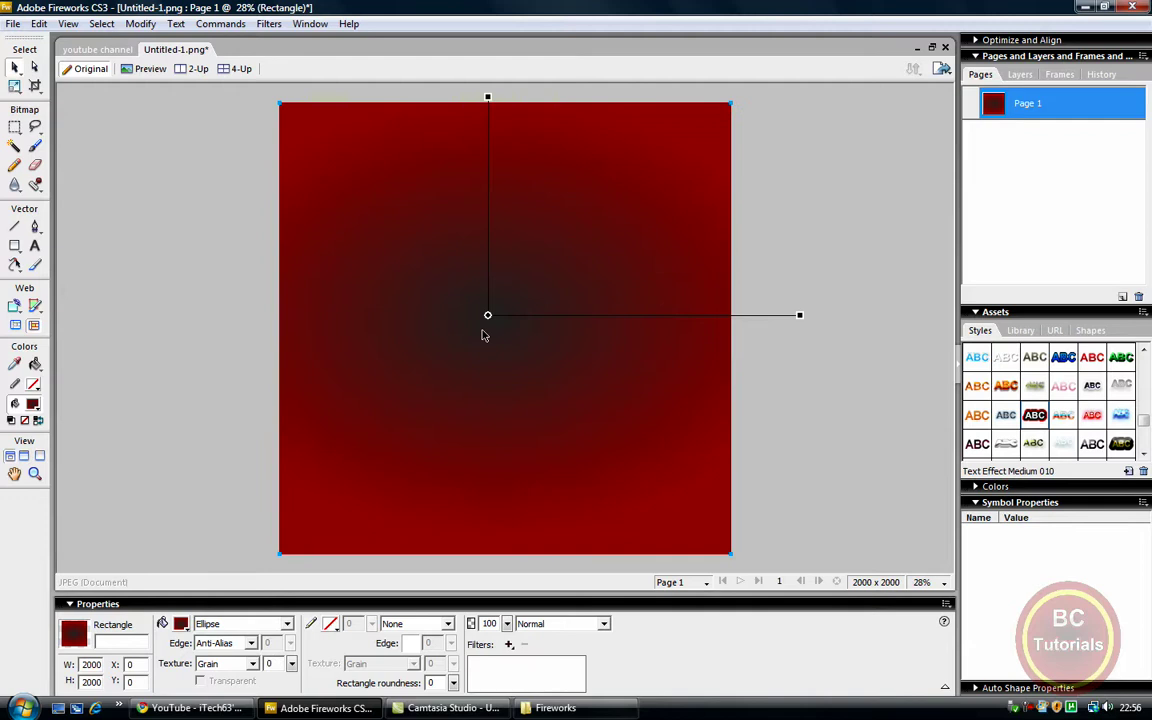
pyautogui.moveTo(488, 316); pyautogui.dragTo(514, 332)
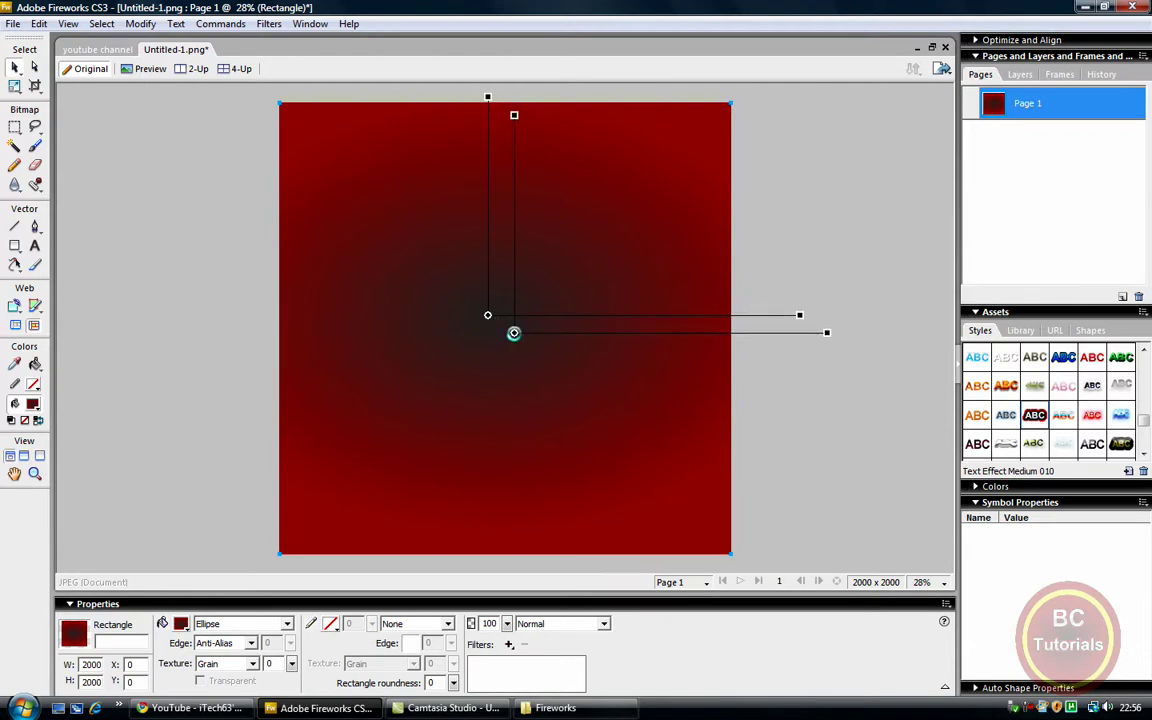
# Step: Send the gradient rectangle to the back with Arrange > Send to Back, then deselect
pyautogui.click(812, 230)
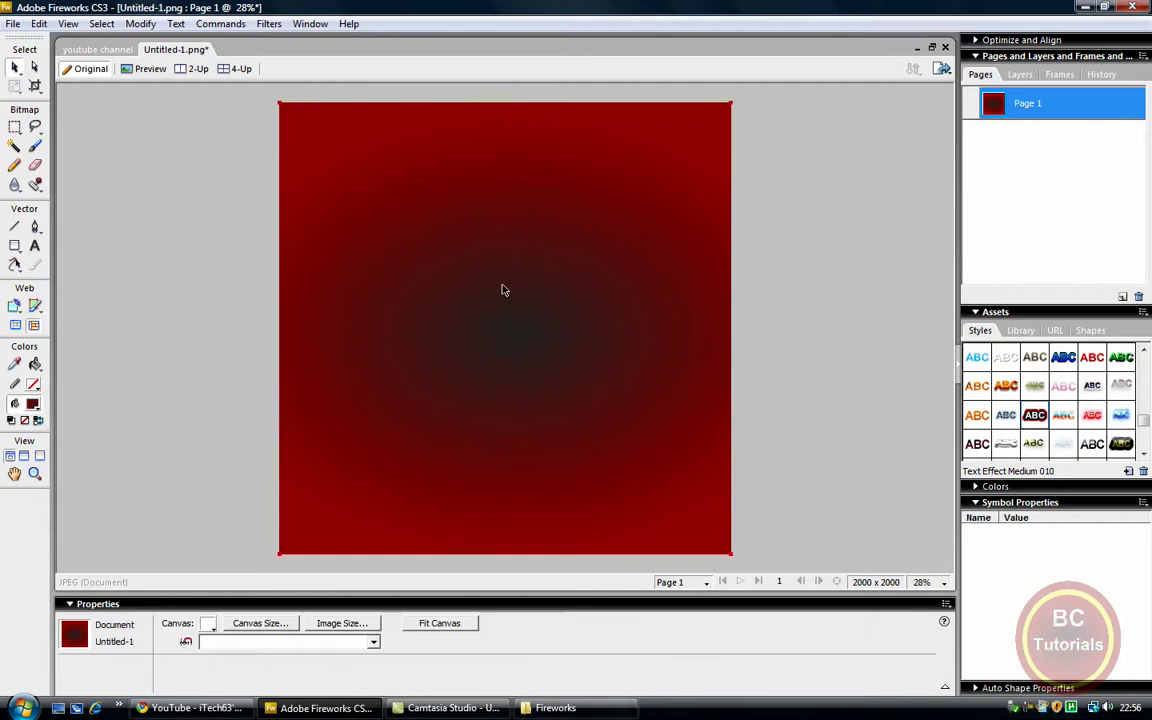
pyautogui.click(718, 414)
pyautogui.rightClick(642, 345)
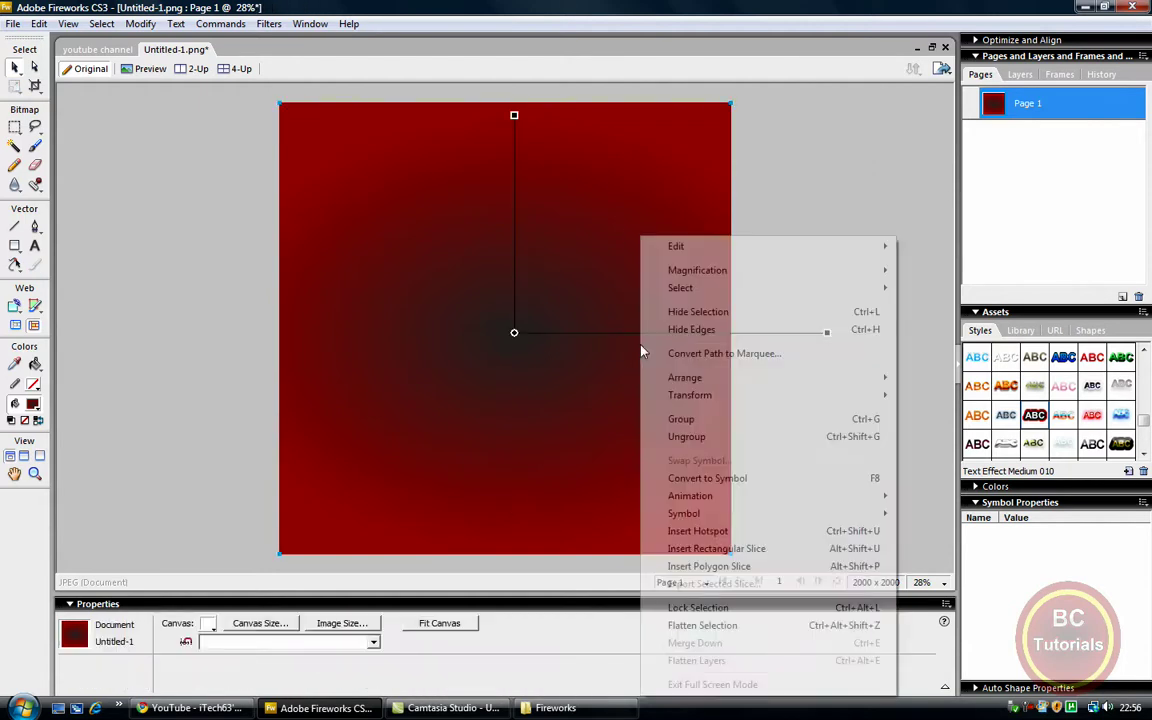
pyautogui.moveTo(705, 379)
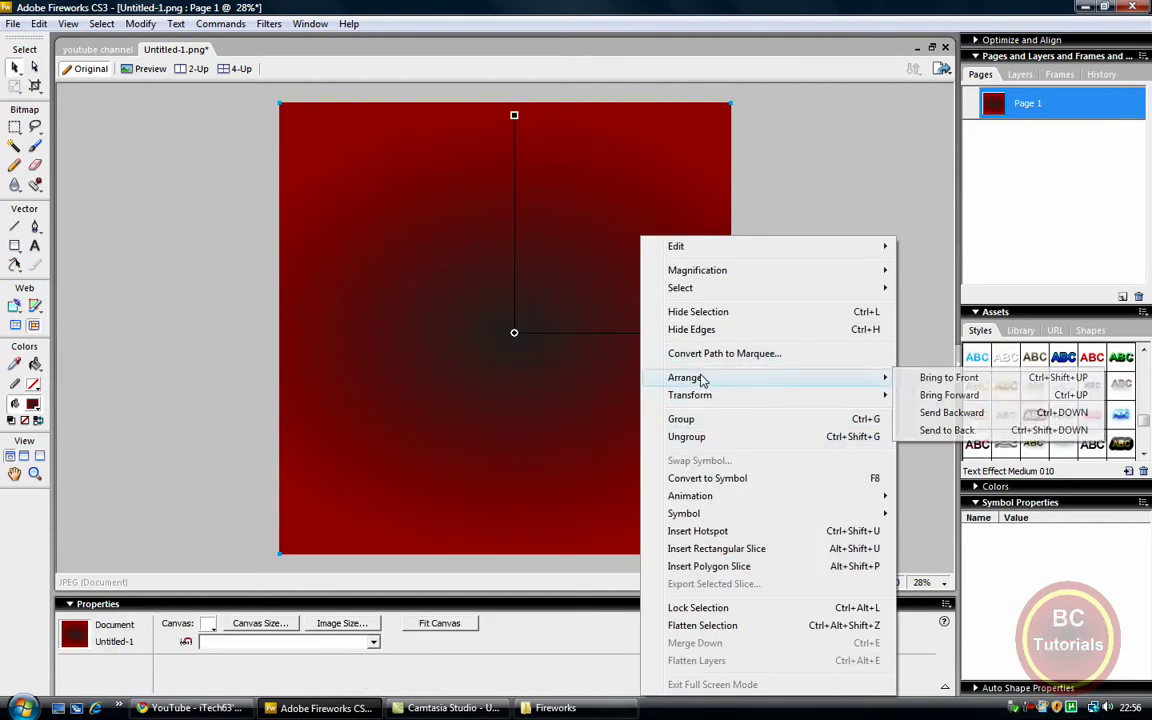
pyautogui.click(940, 429)
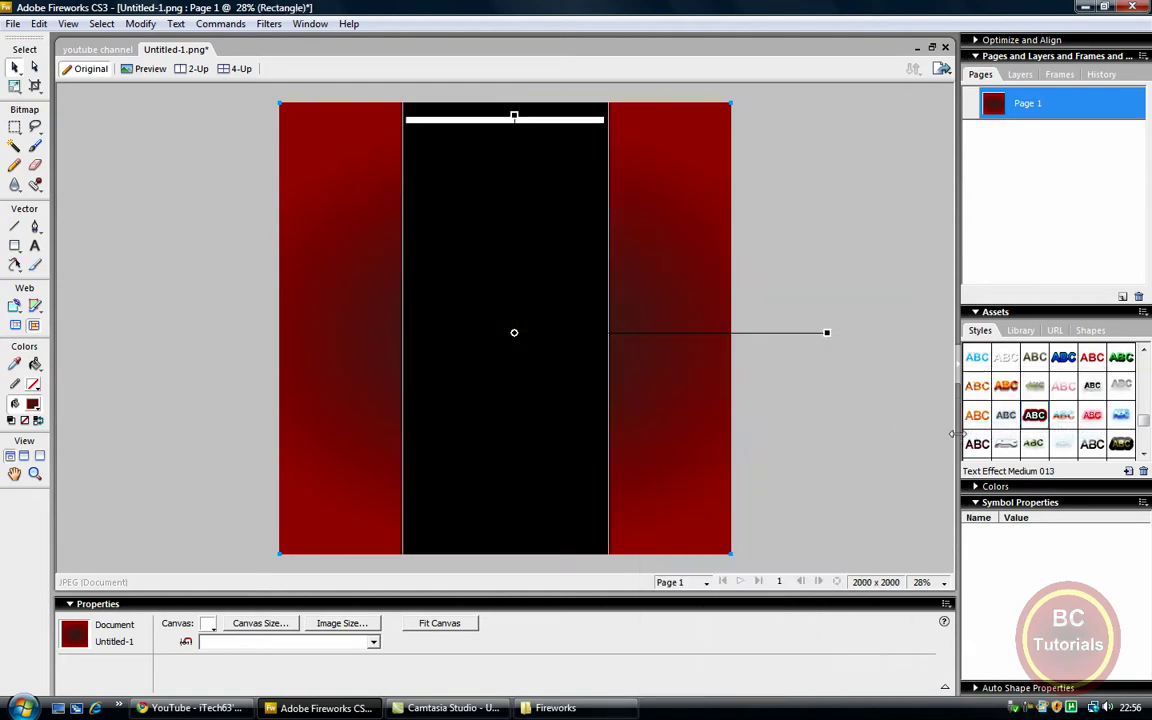
pyautogui.click(870, 399)
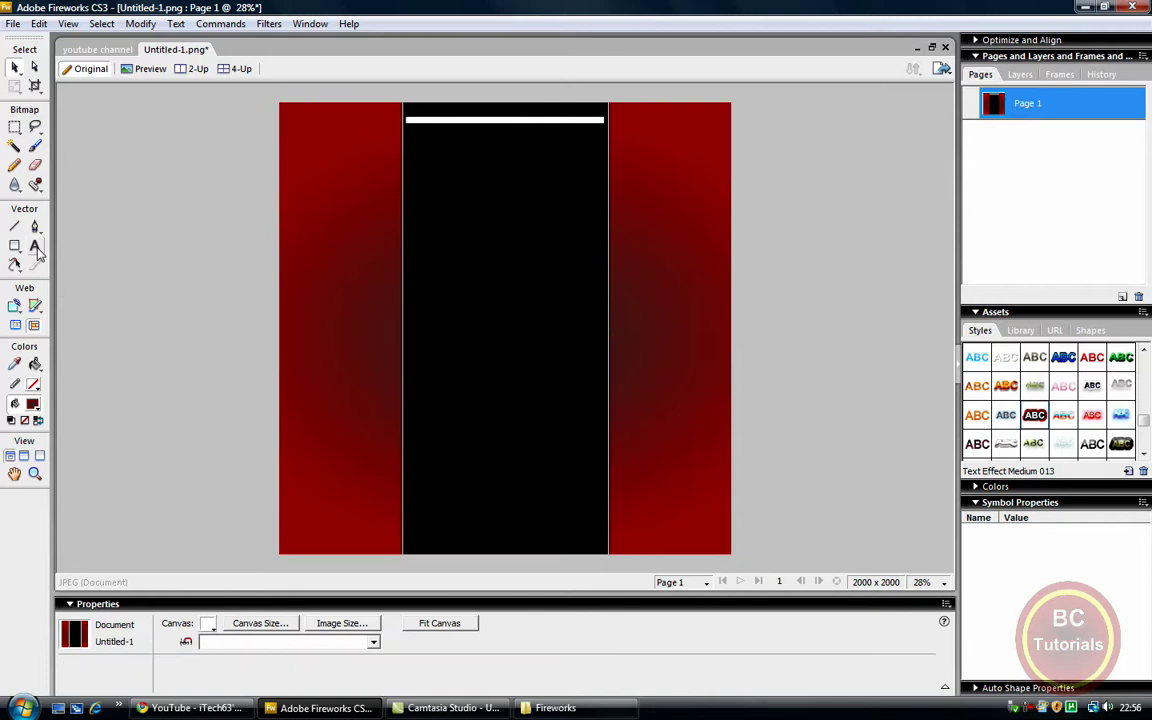
# Step: Import the bct.graphic logo from the Fireworks folder onto the canvas
pyautogui.click(556, 704)
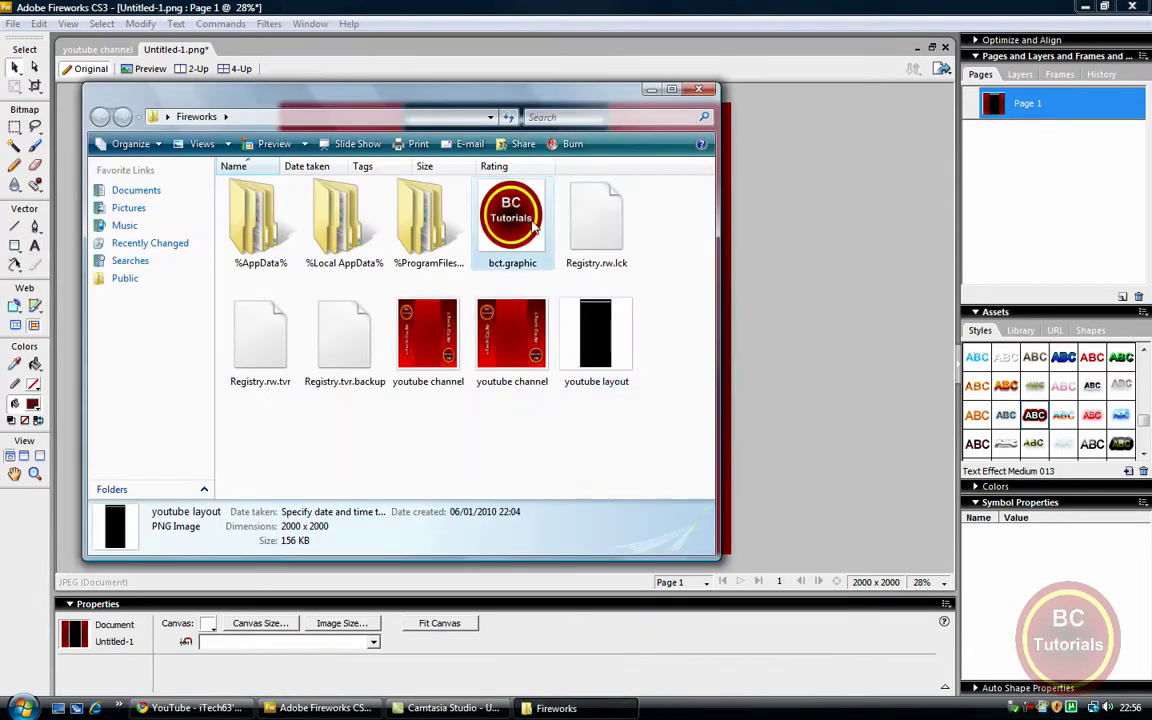
pyautogui.moveTo(511, 215); pyautogui.dragTo(340, 251)
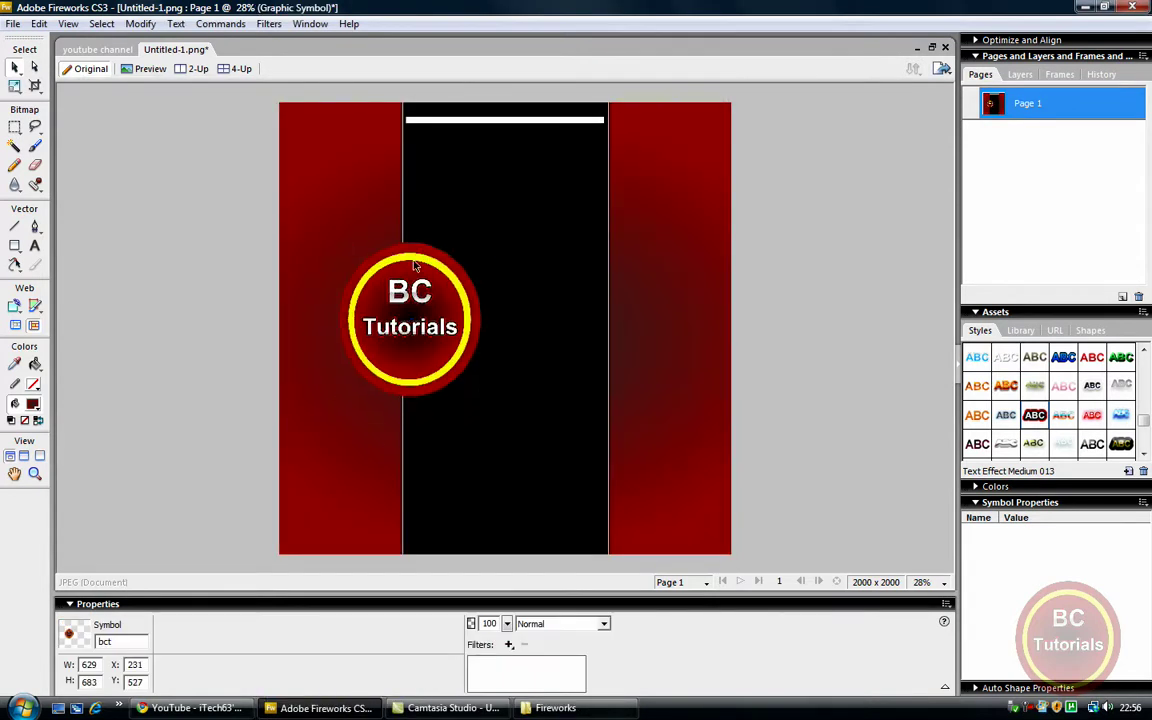
pyautogui.moveTo(424, 265); pyautogui.dragTo(398, 176)
# Step: Scale the logo to 412 x 447 and place it at X 70, Y 91 on the left red side
pyautogui.click(16, 87)
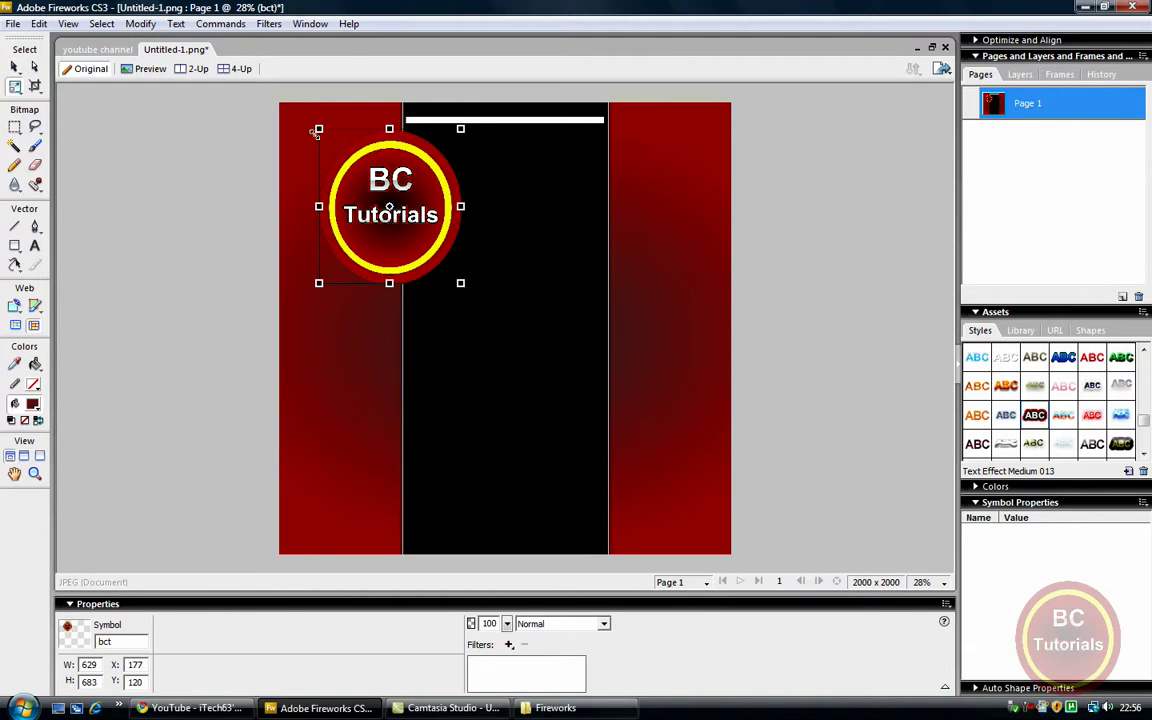
pyautogui.moveTo(318, 129); pyautogui.dragTo(368, 183)
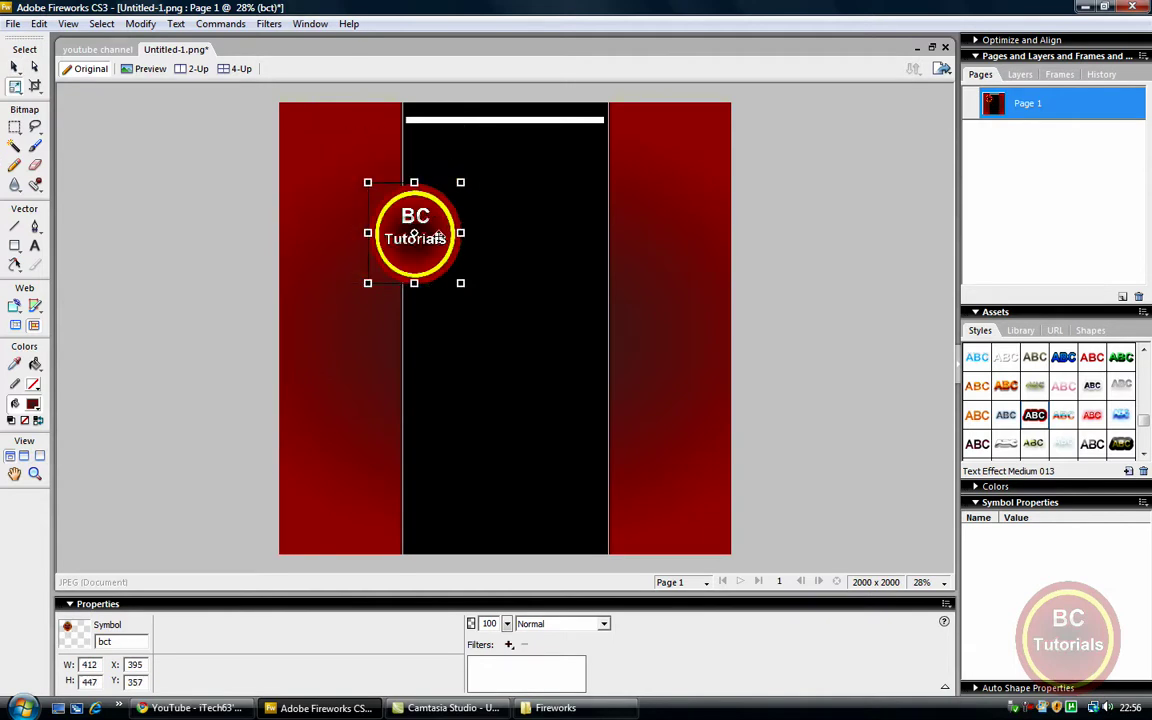
pyautogui.moveTo(441, 235); pyautogui.dragTo(337, 170)
pyautogui.click(14, 67)
pyautogui.click(850, 385)
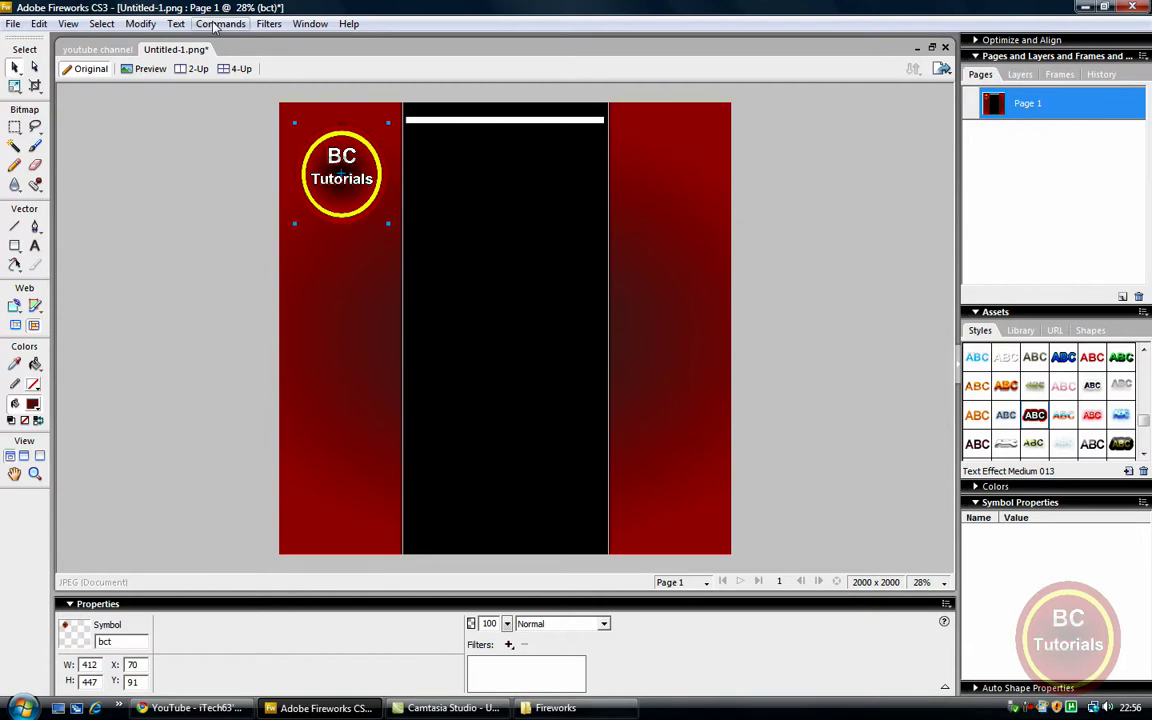
# Step: Copy the logo to the bottom of the right red side and rotate the copy 180°
pyautogui.moveTo(349, 206); pyautogui.dragTo(671, 497)
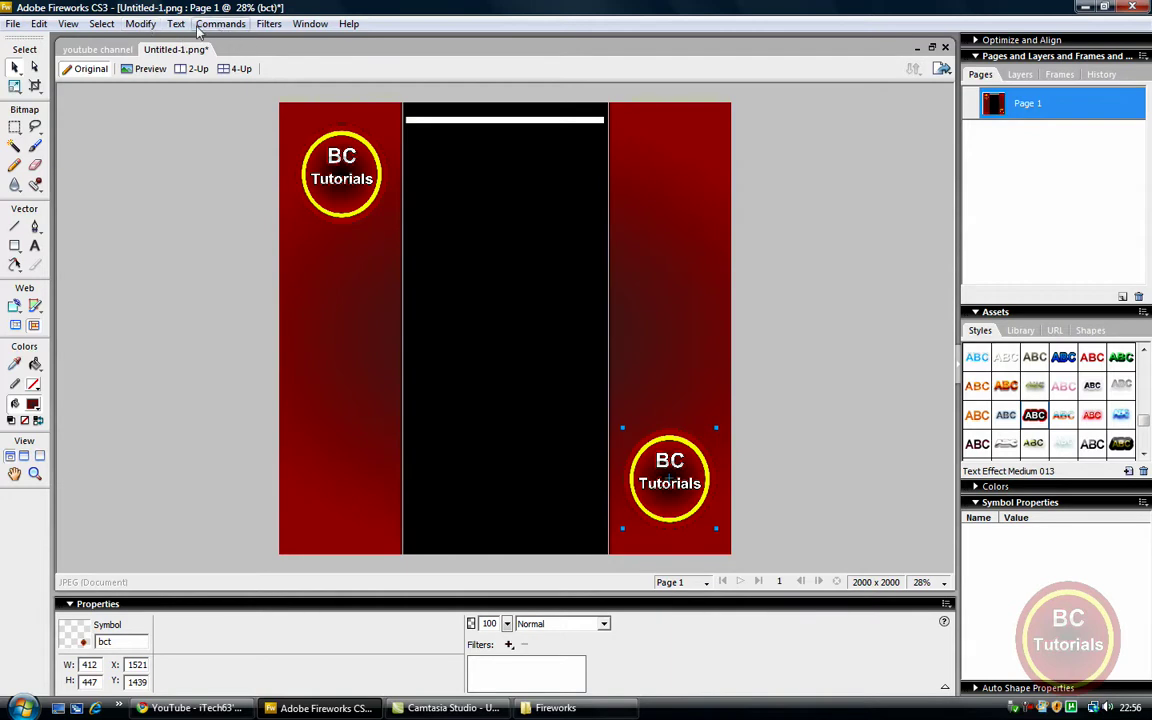
pyautogui.click(140, 23)
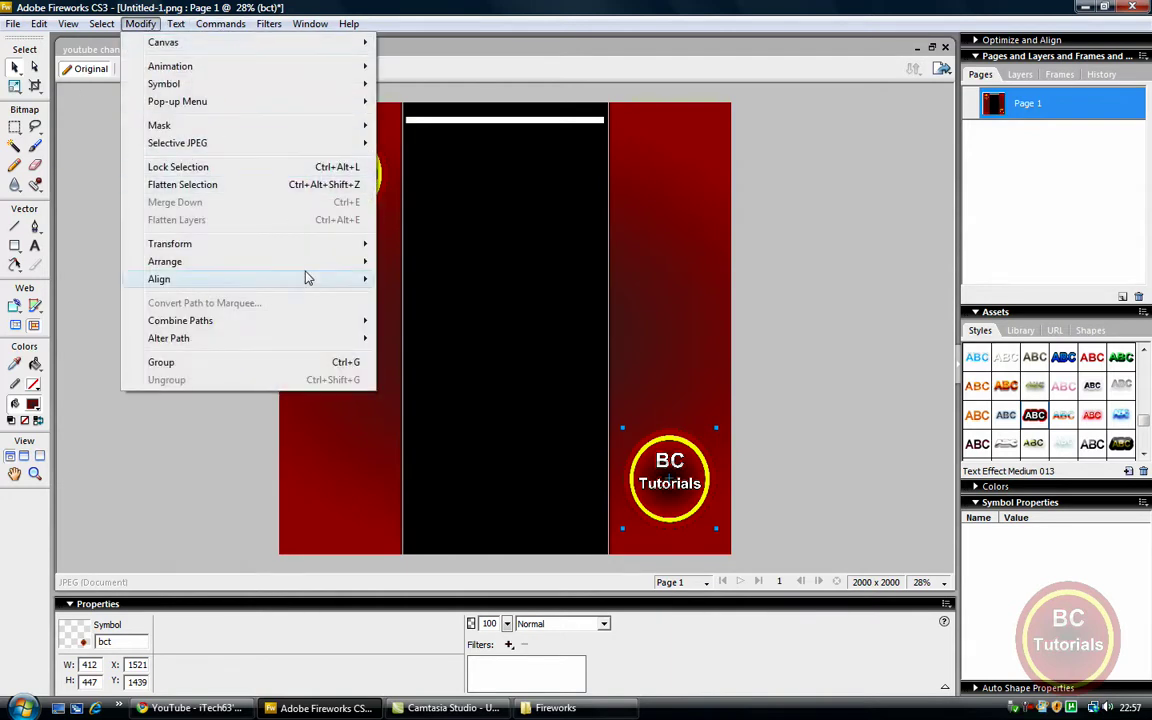
pyautogui.moveTo(368, 249)
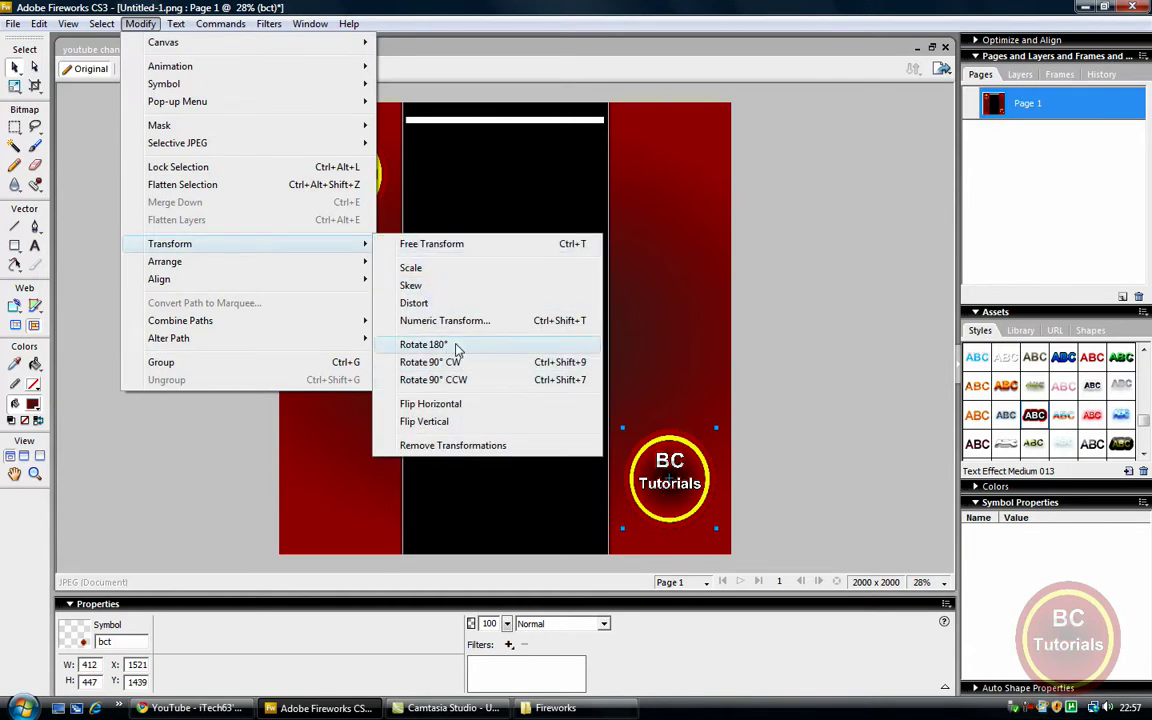
pyautogui.click(527, 344)
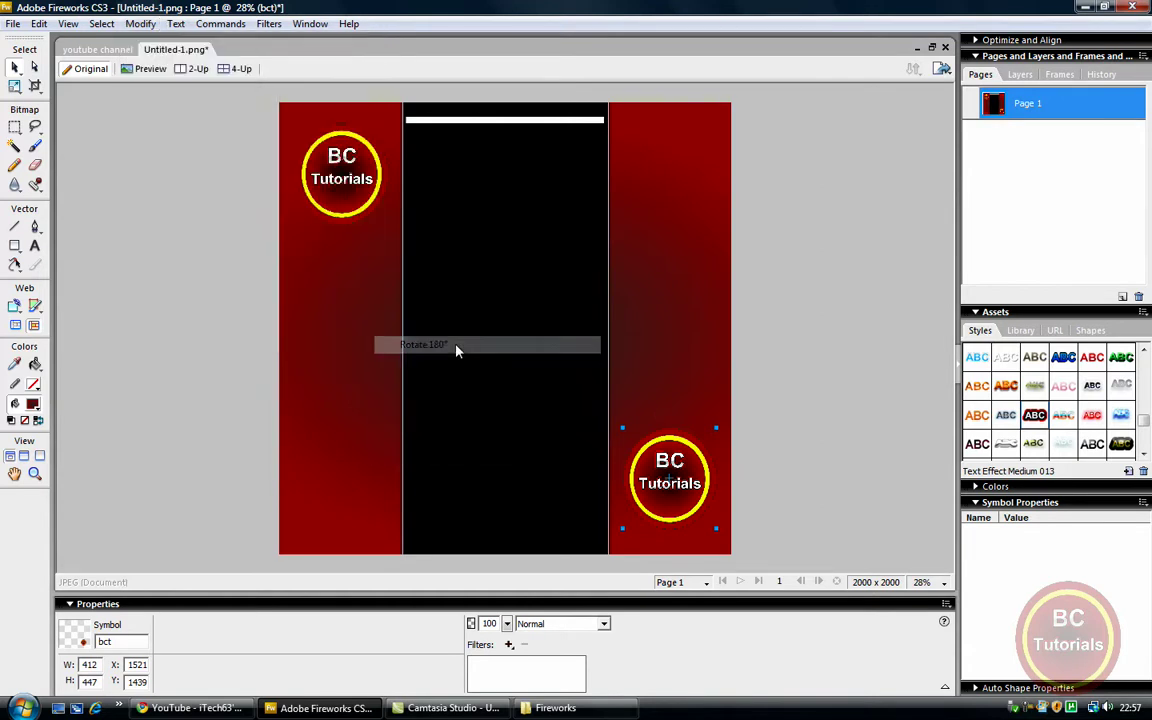
pyautogui.click(826, 470)
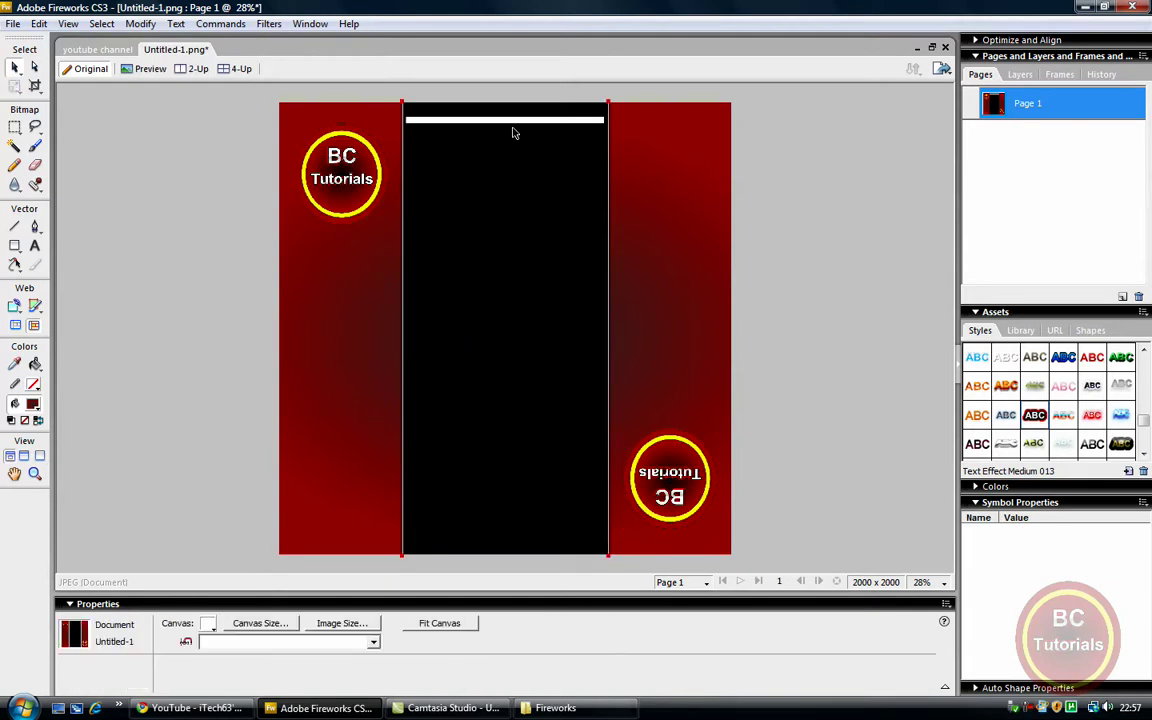
# Step: Create a text box left of centre and type 'Subscribe'
pyautogui.click(34, 245)
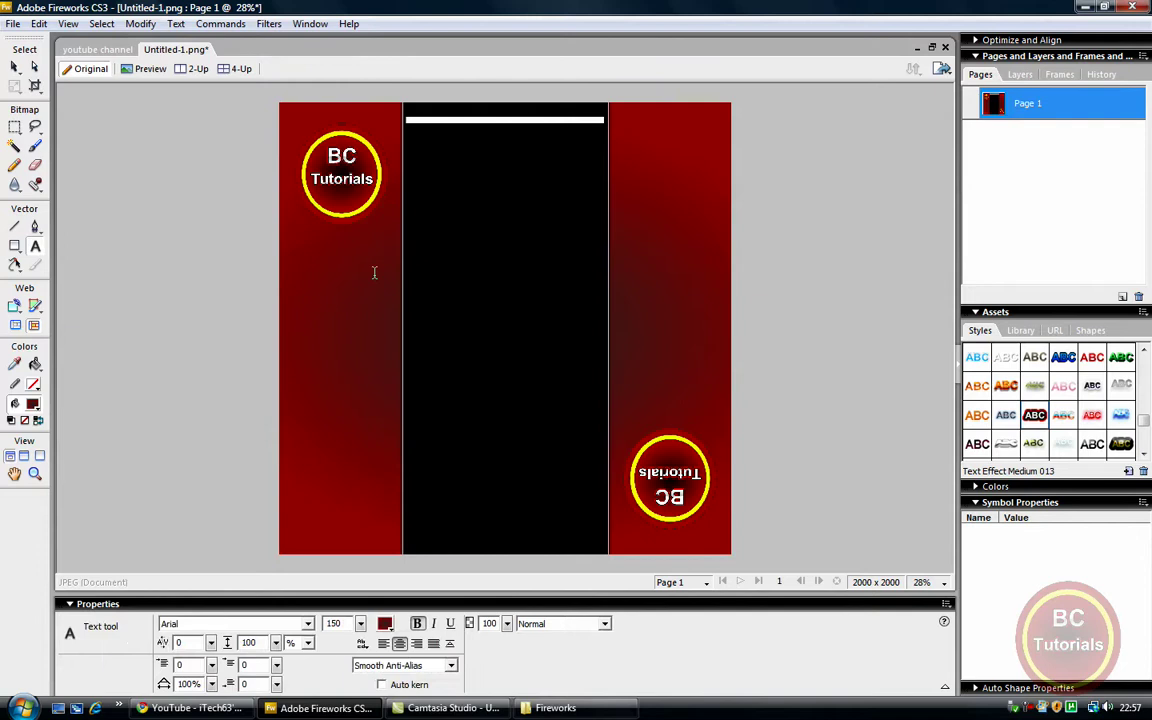
pyautogui.moveTo(374, 272); pyautogui.dragTo(498, 274)
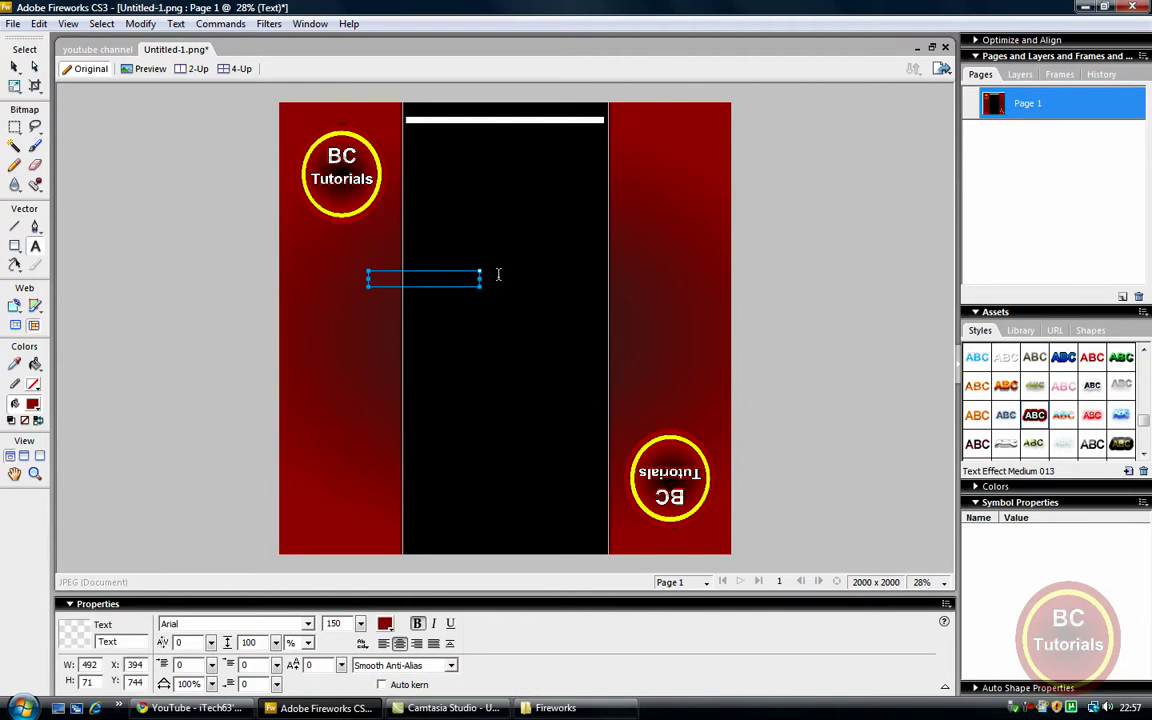
pyautogui.write('Subscri')
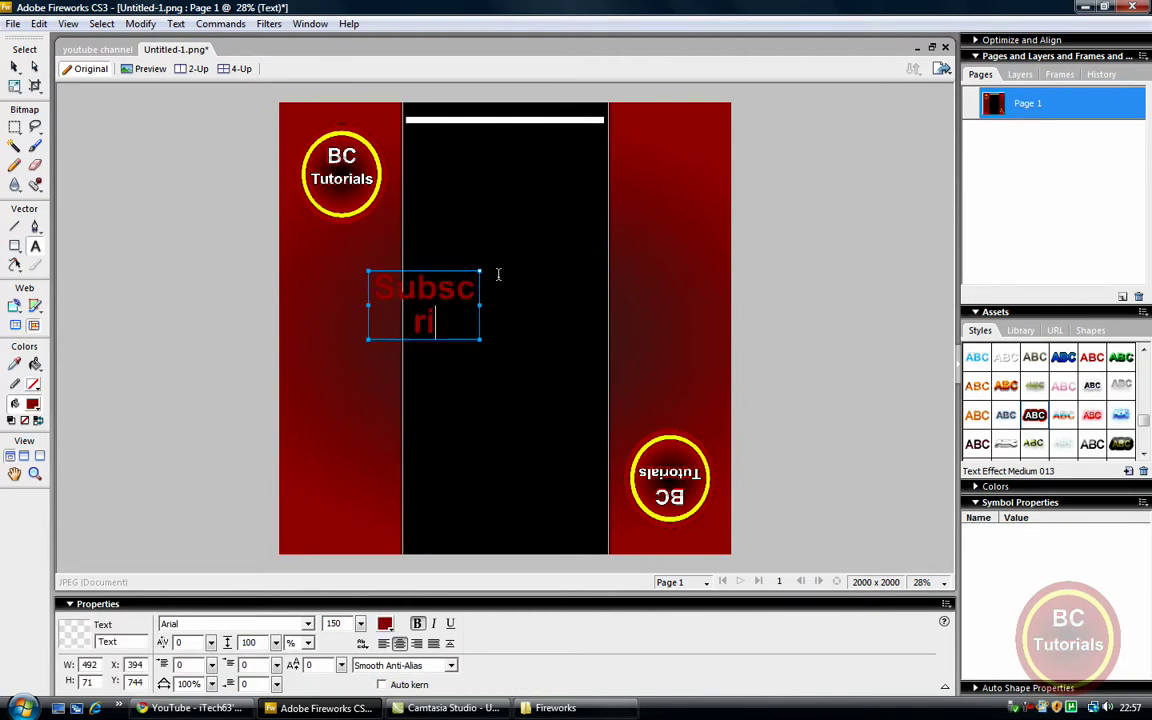
pyautogui.write('bv')
pyautogui.press('BackSpace')
pyautogui.press('BackSpace')
pyautogui.write('be')
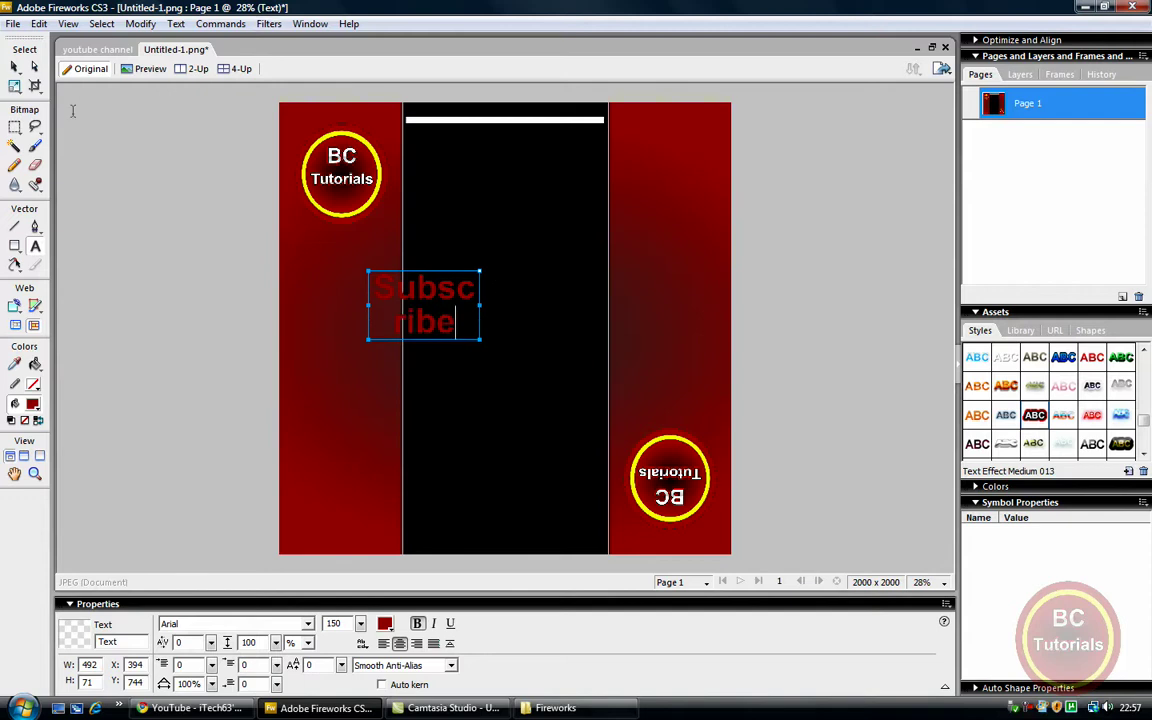
# Step: Widen the Subscribe box to one line, apply the Soft Shine 002 gold style, and centre it
pyautogui.click(14, 67)
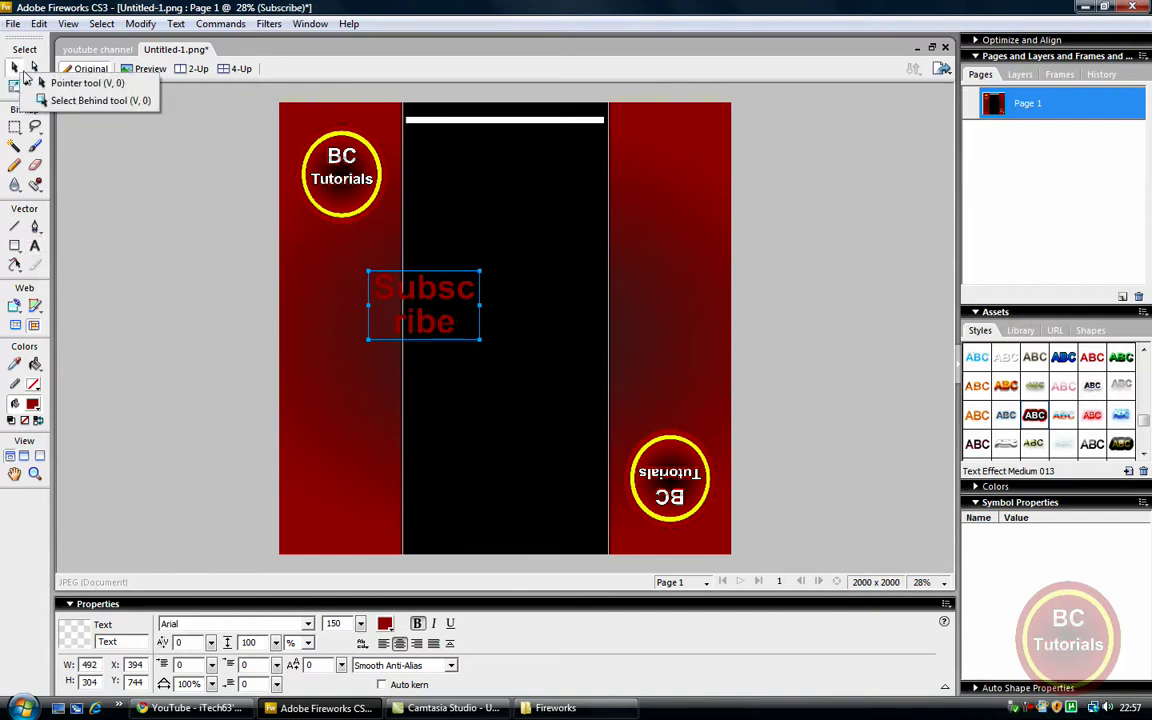
pyautogui.click(45, 83)
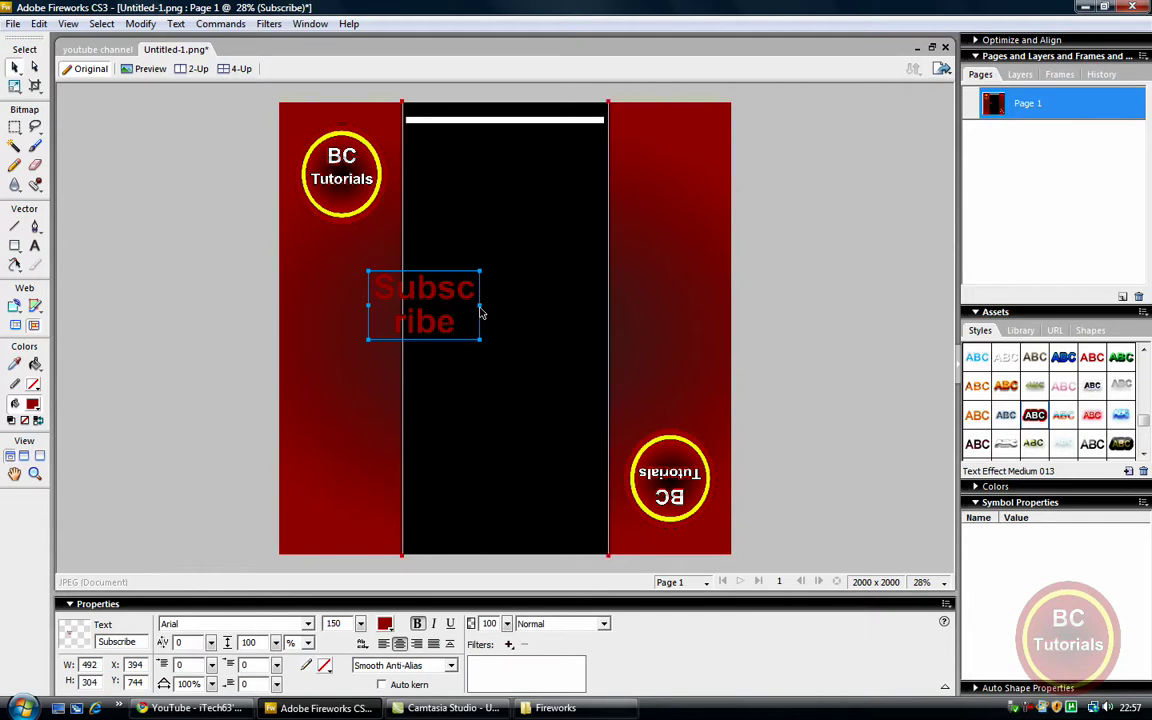
pyautogui.moveTo(480, 305); pyautogui.dragTo(596, 319)
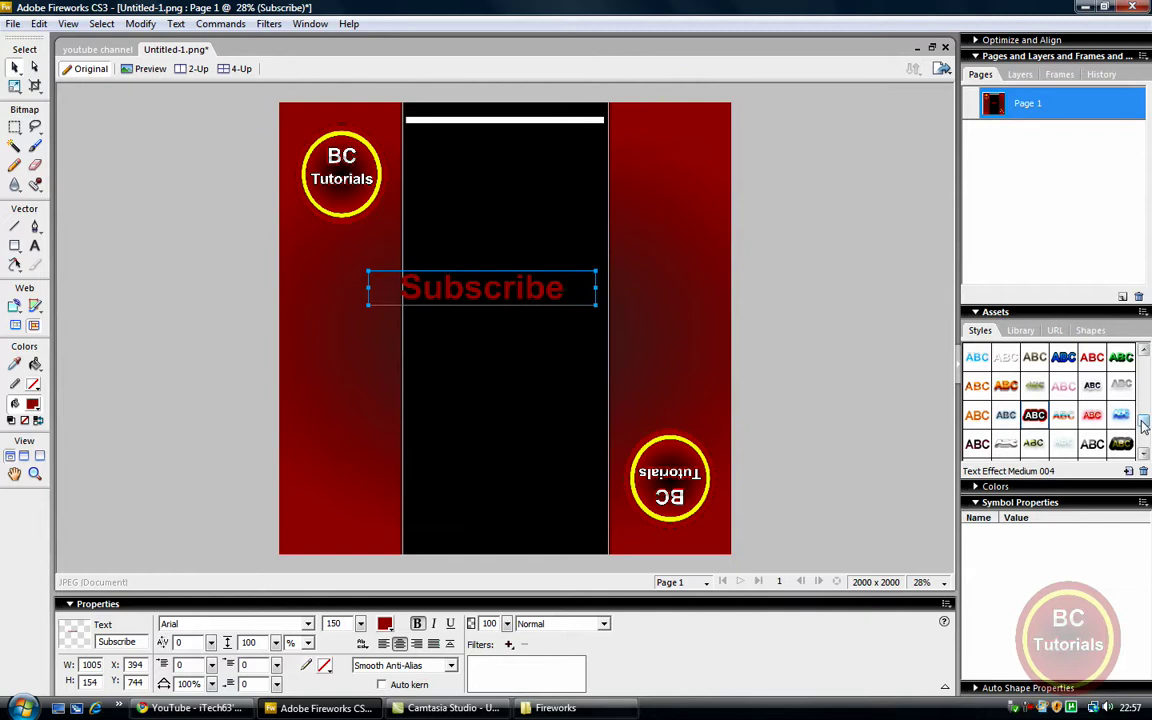
pyautogui.scroll(-3, 1145, 430)
pyautogui.moveTo(1145, 428); pyautogui.dragTo(1145, 398)
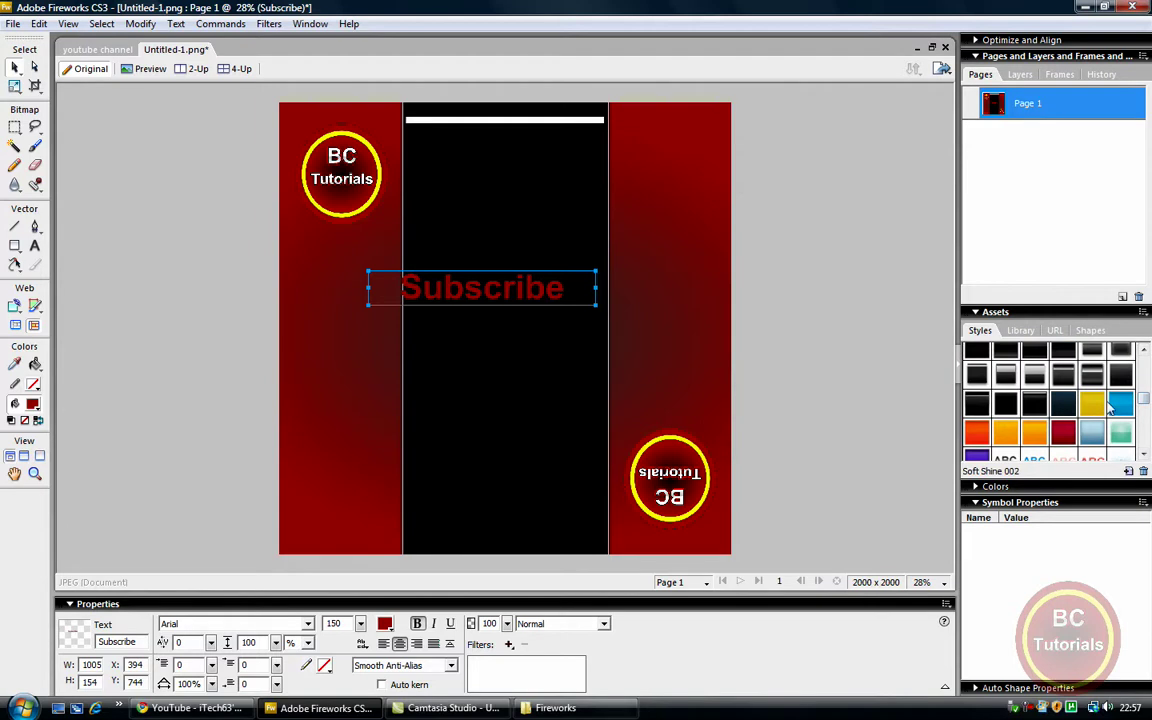
pyautogui.click(1100, 406)
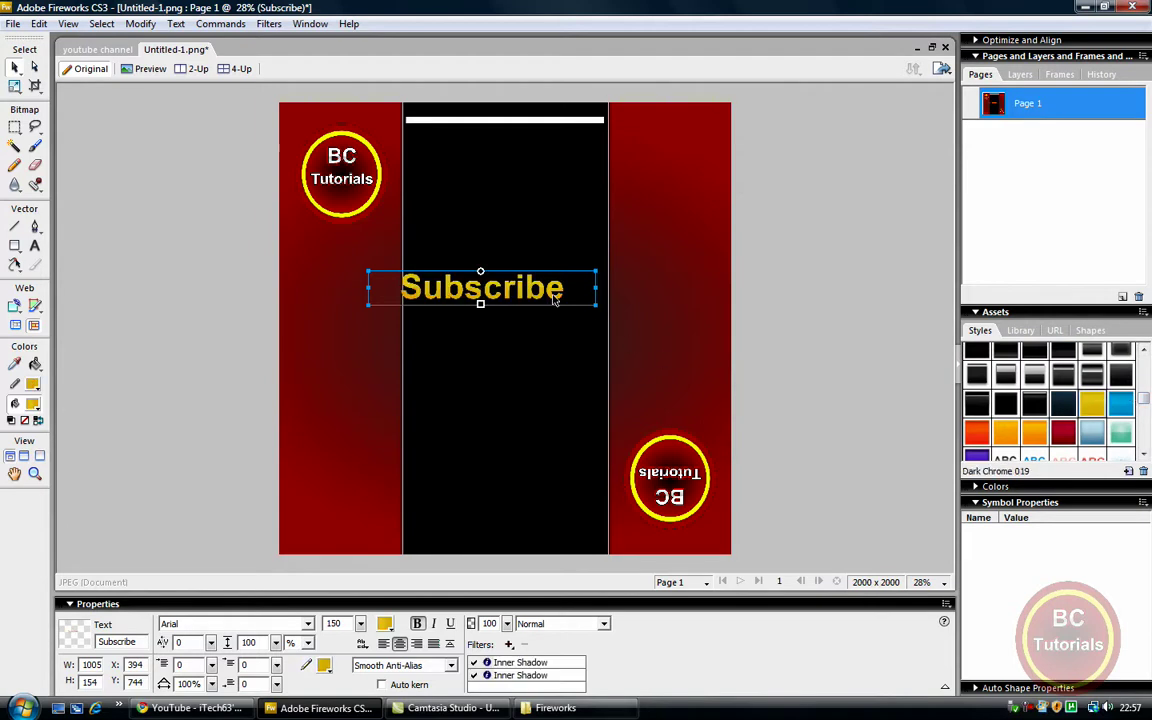
pyautogui.moveTo(495, 303); pyautogui.dragTo(580, 314)
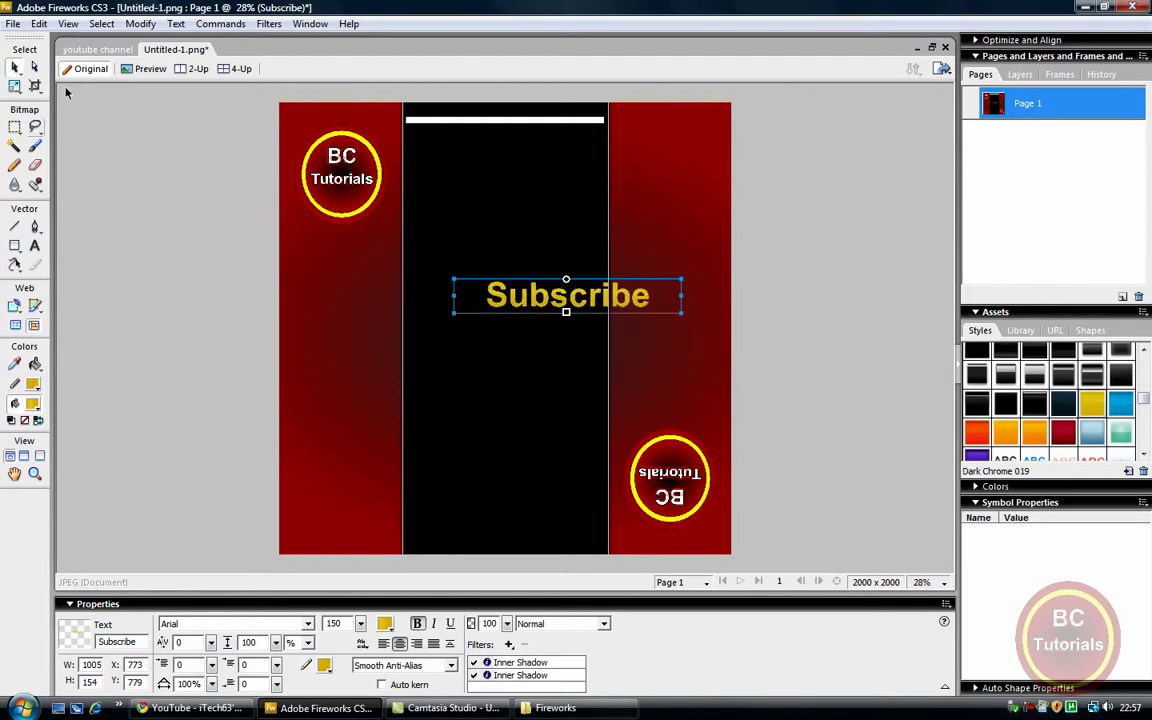
# Step: Rotate the Subscribe text 90° clockwise and move it onto the right red side
pyautogui.click(140, 23)
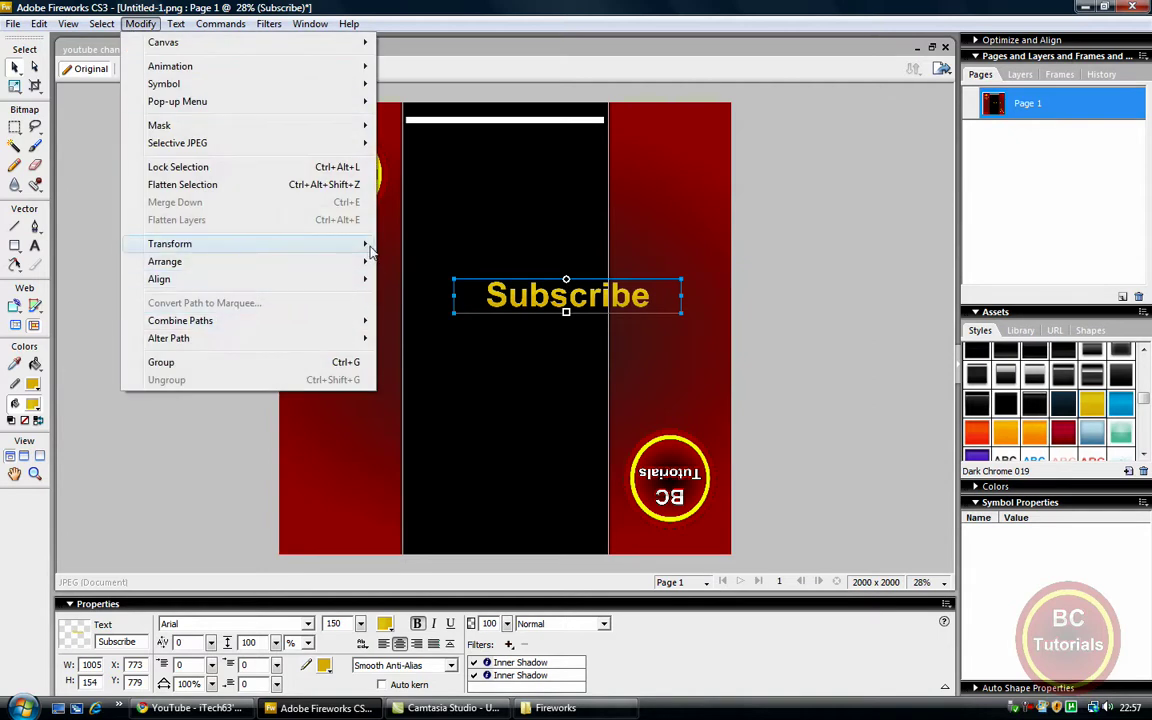
pyautogui.moveTo(360, 243)
pyautogui.click(482, 365)
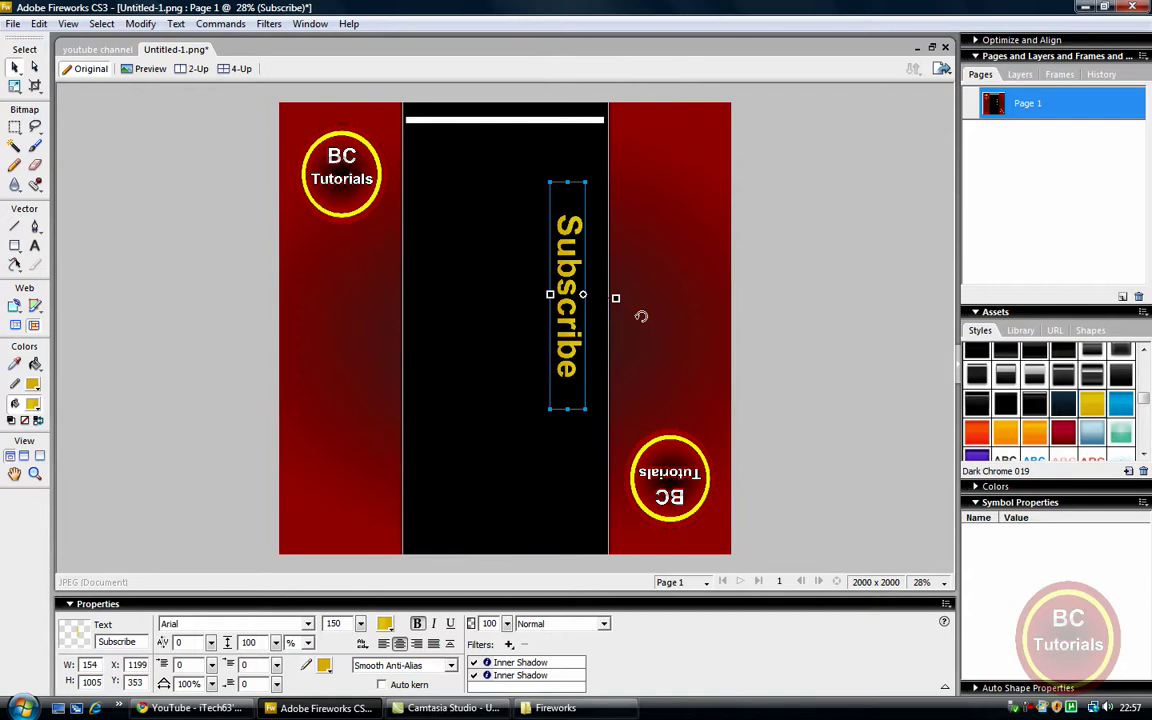
pyautogui.moveTo(572, 313); pyautogui.dragTo(684, 310)
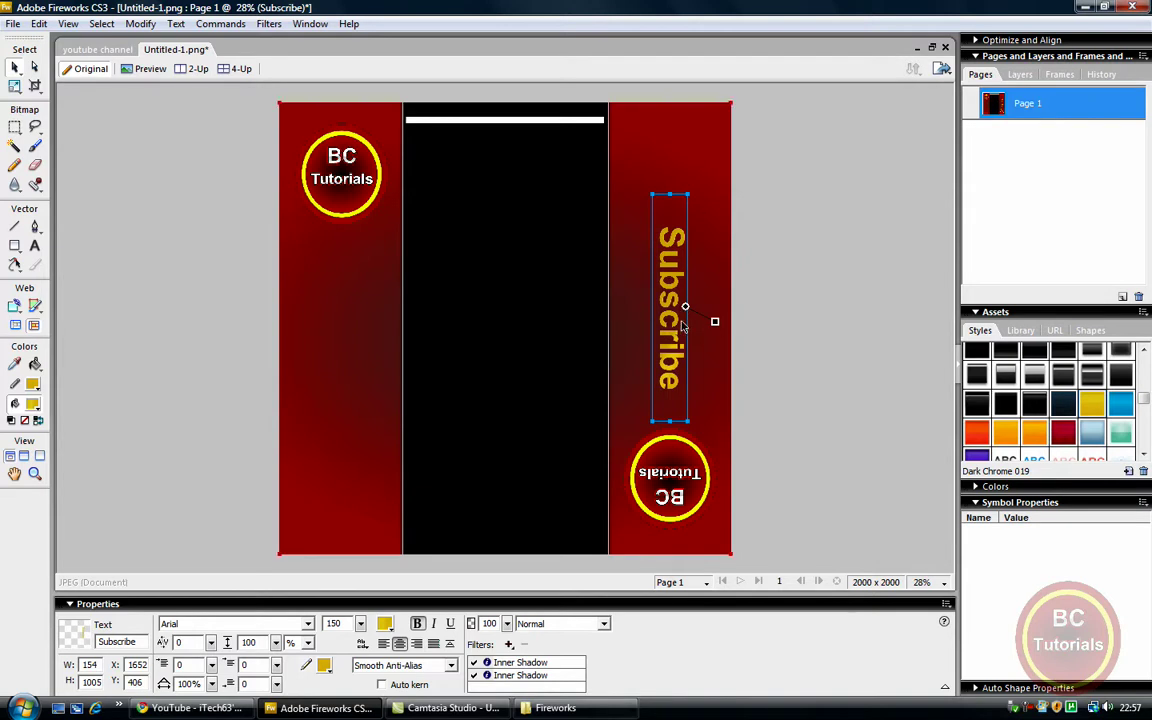
# Step: Place a copy of Subscribe on the left red side and rotate it 180°
pyautogui.moveTo(684, 325); pyautogui.dragTo(347, 362)
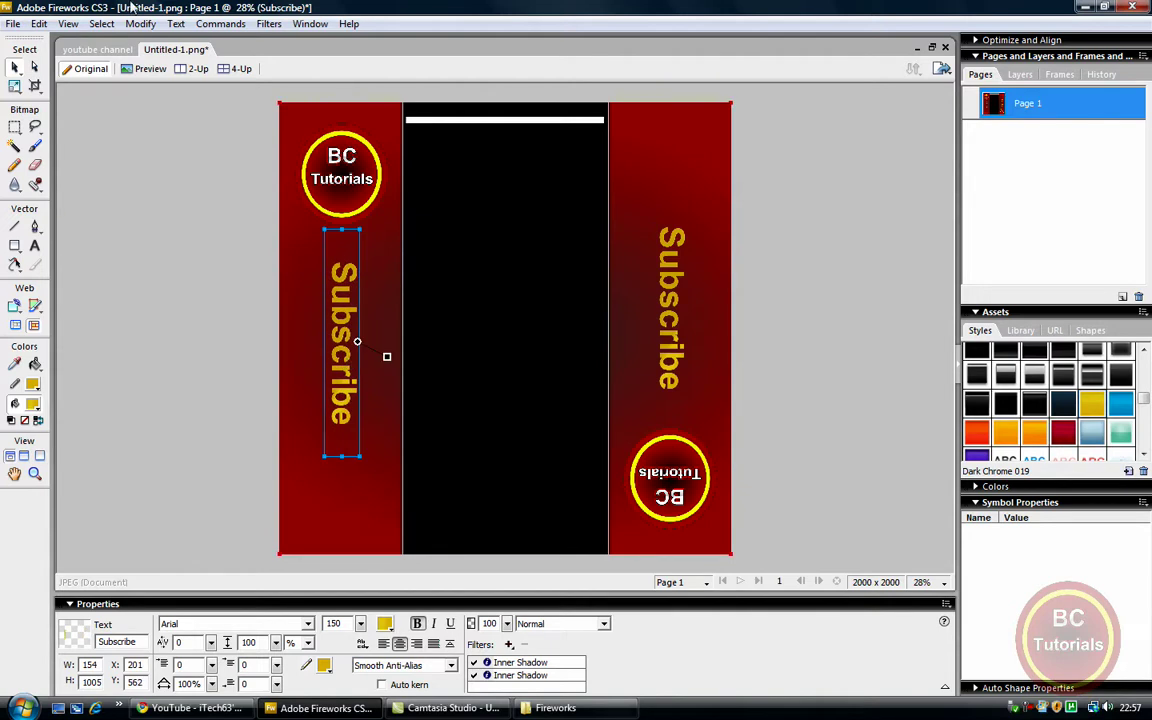
pyautogui.click(140, 23)
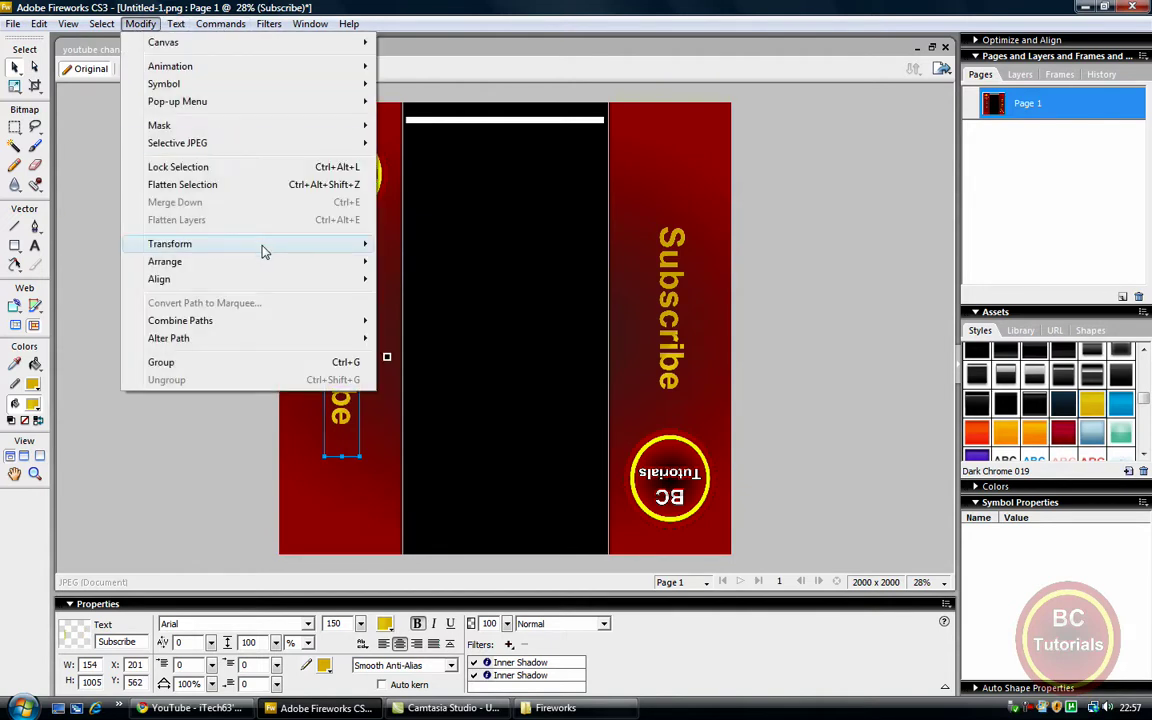
pyautogui.moveTo(265, 245)
pyautogui.click(424, 344)
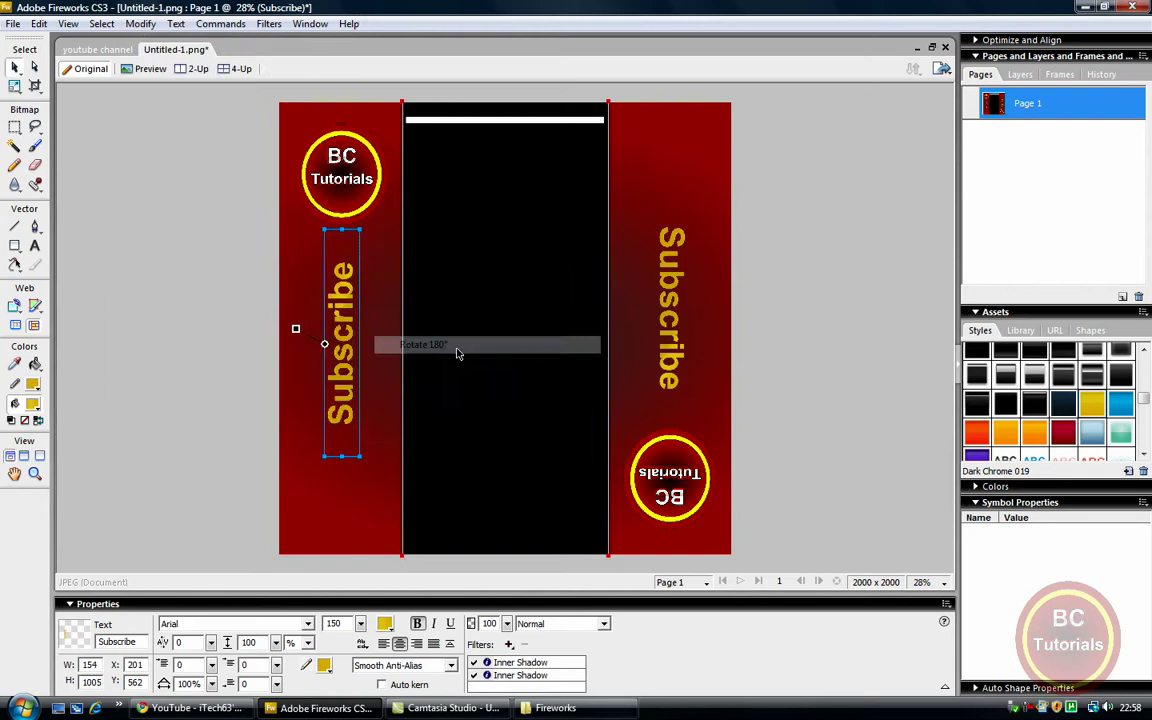
pyautogui.click(229, 252)
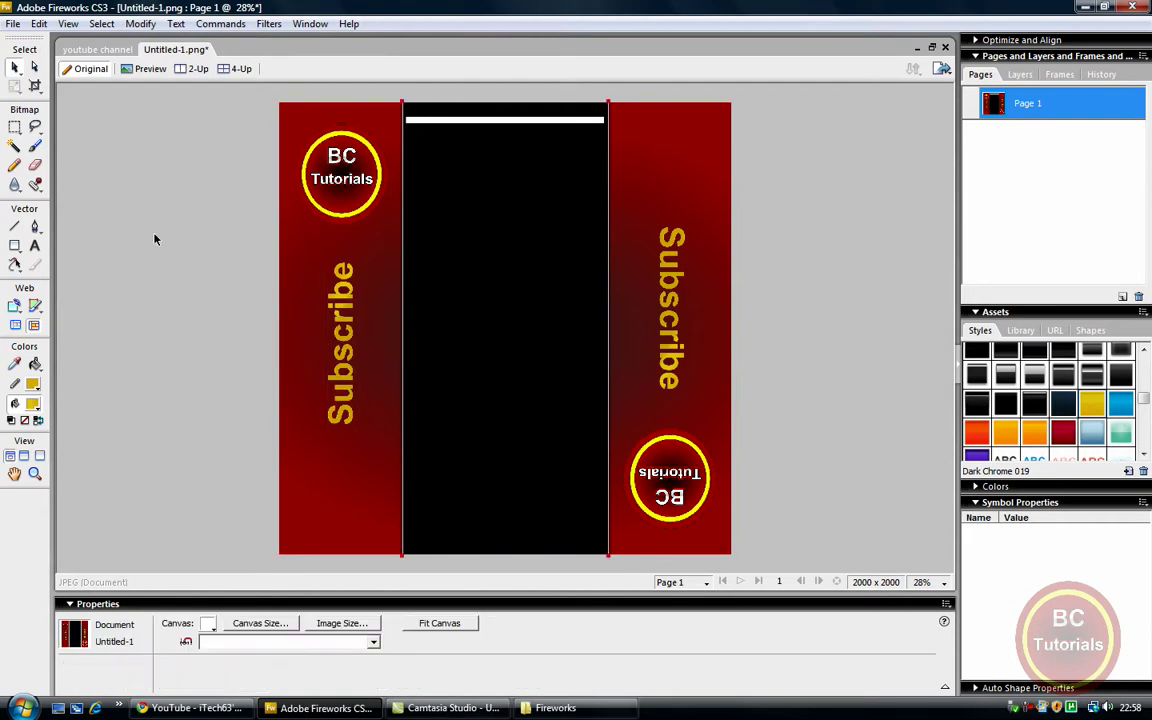
# Step: Add 'i-Tech63' text in the black centre, widening its box to fit one line
pyautogui.click(34, 245)
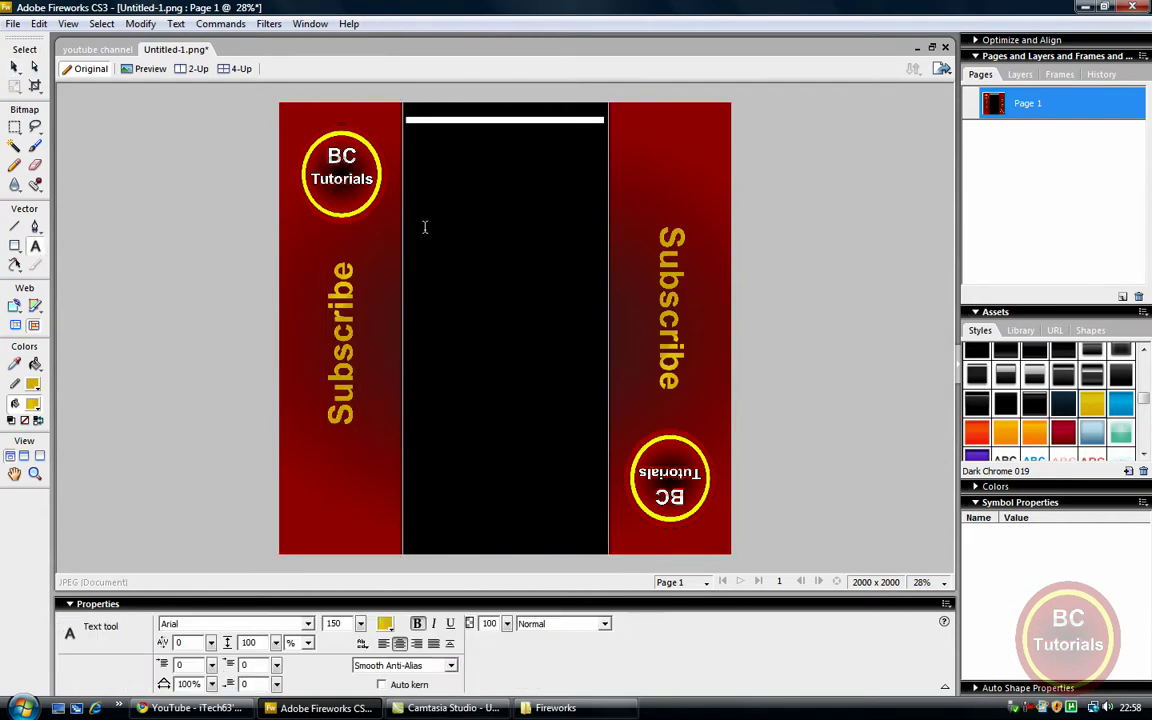
pyautogui.moveTo(424, 227); pyautogui.dragTo(507, 249)
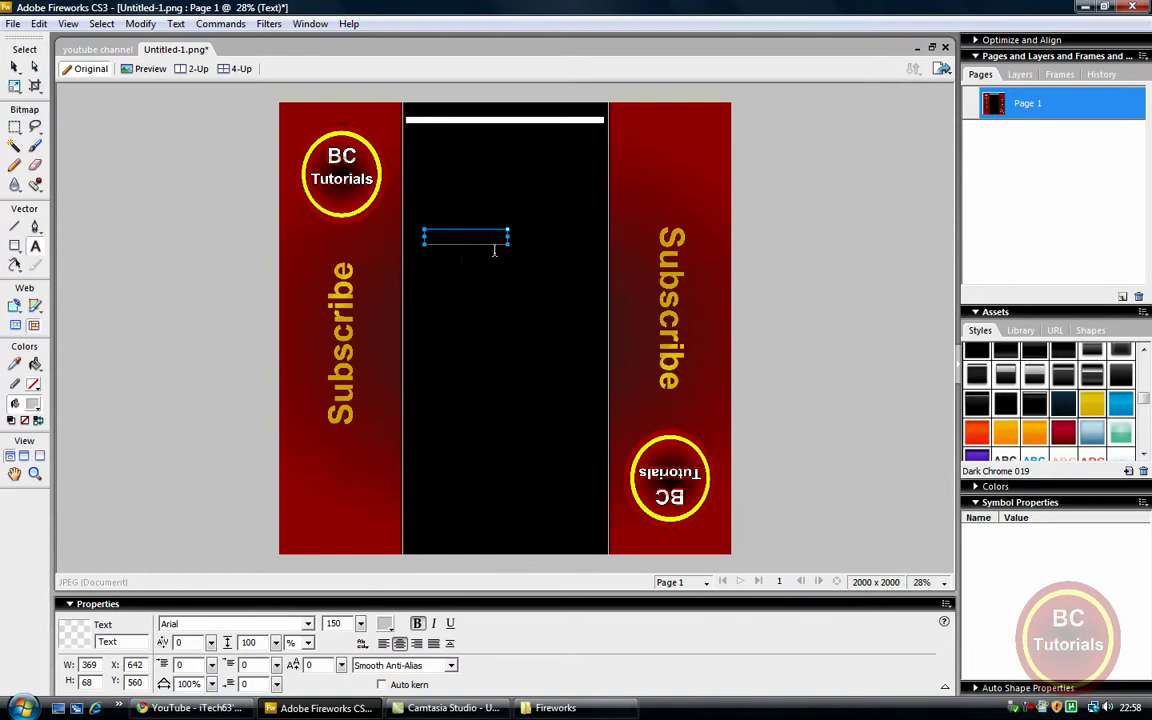
pyautogui.write('i-Tech')
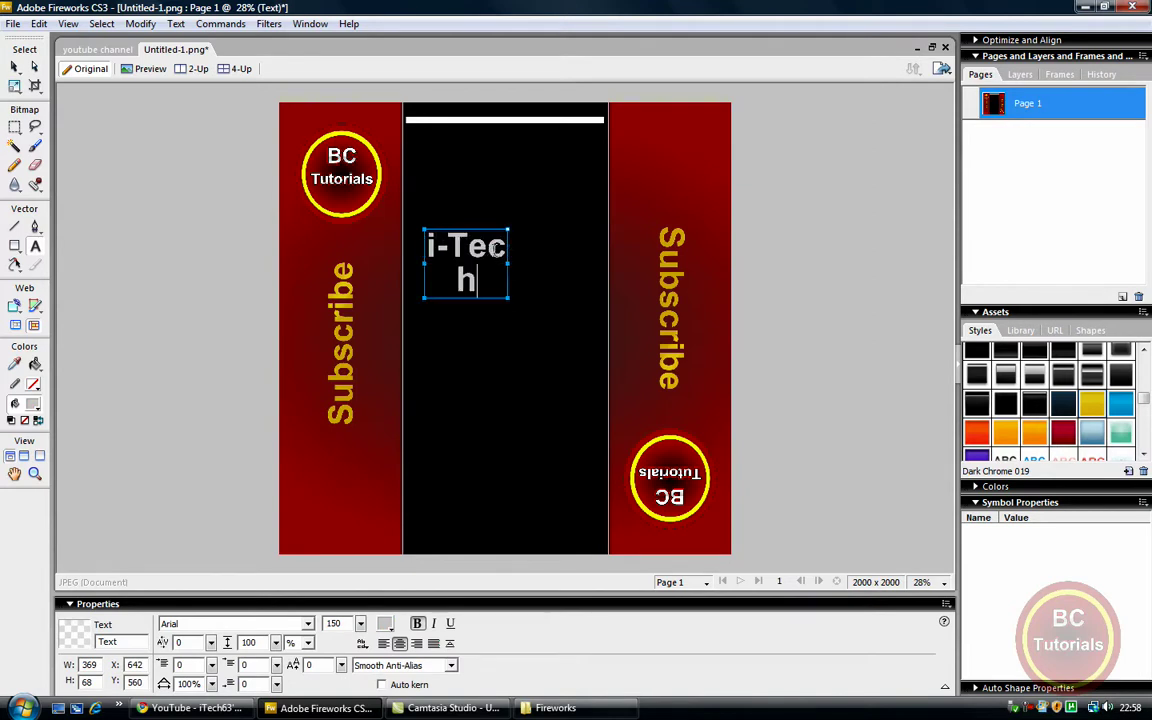
pyautogui.write('63')
pyautogui.click(15, 65)
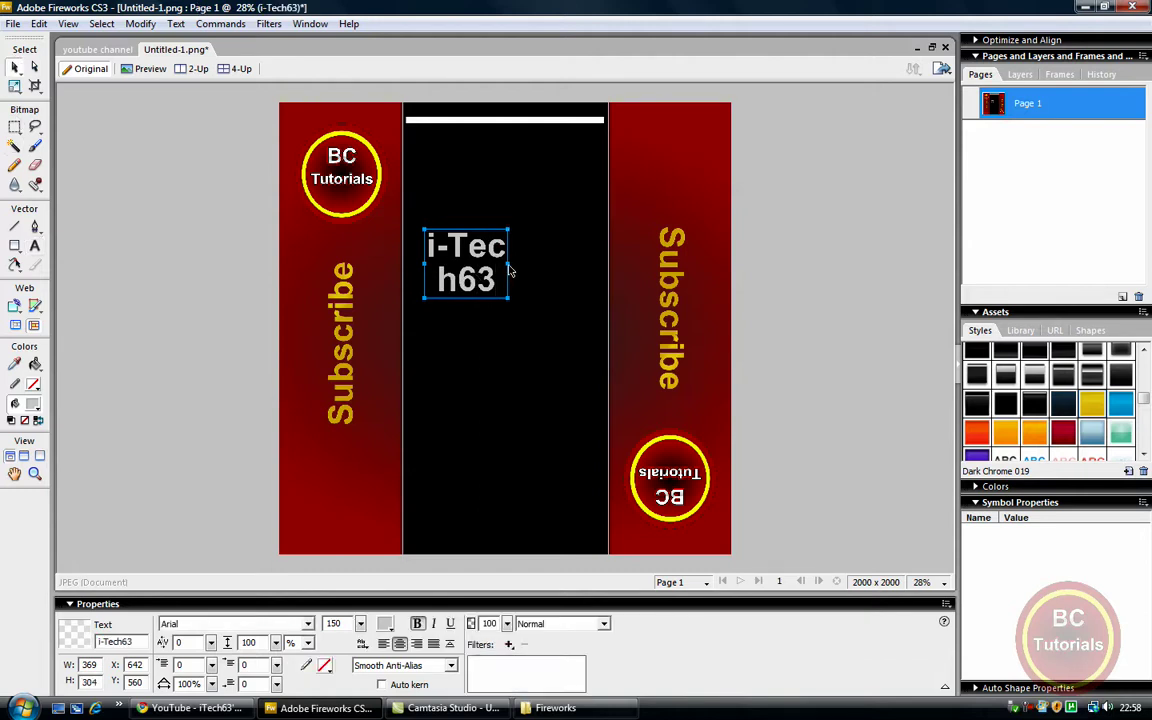
pyautogui.moveTo(510, 268); pyautogui.dragTo(591, 266)
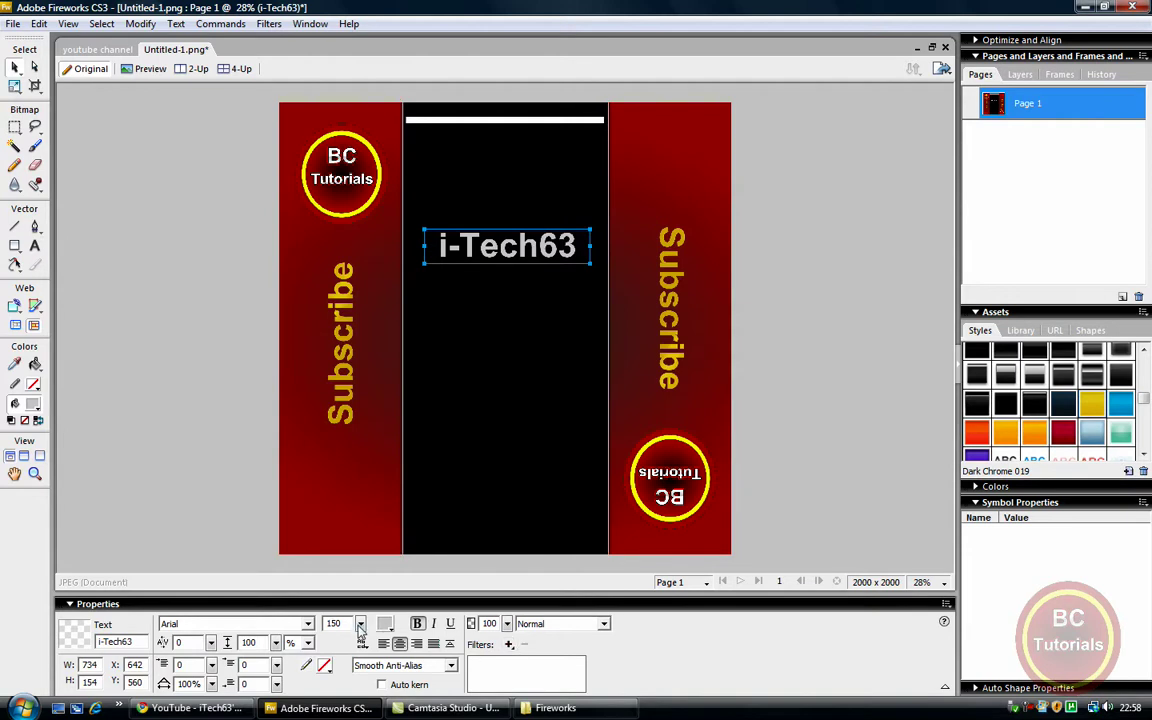
# Step: Set the i-Tech63 text to size 31 and position it at the top above the white bar
pyautogui.moveTo(360, 624); pyautogui.dragTo(366, 665)
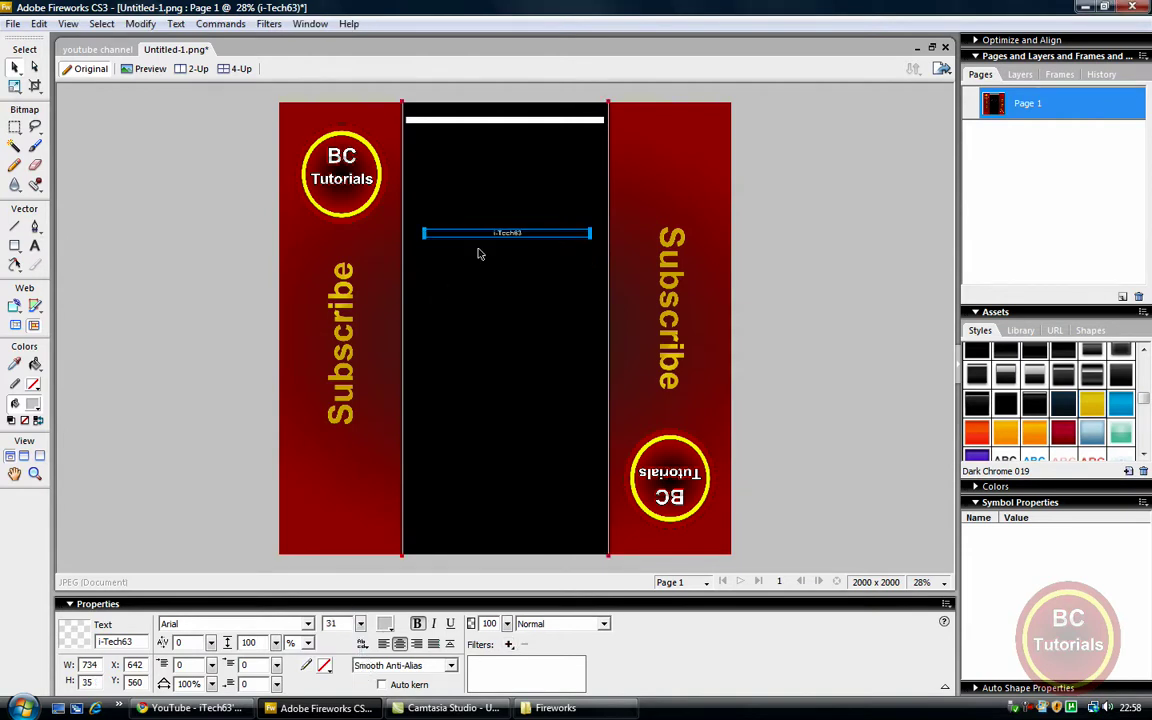
pyautogui.moveTo(512, 236); pyautogui.dragTo(584, 112)
pyautogui.click(35, 474)
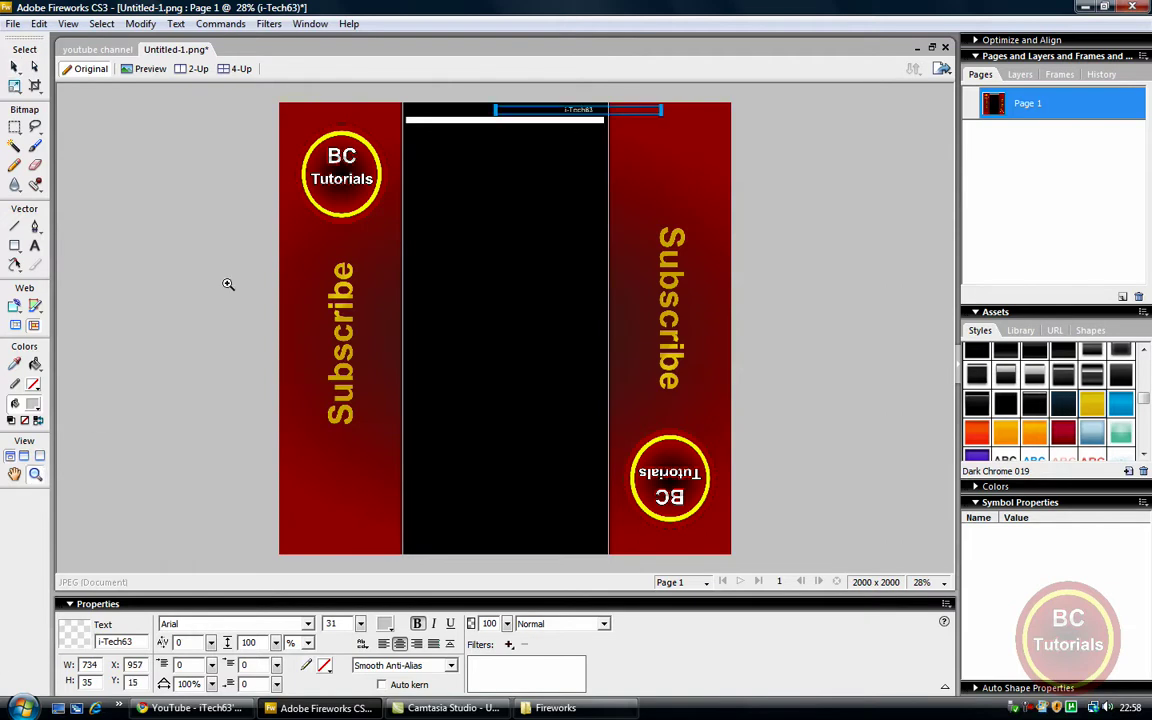
pyautogui.click(568, 334)
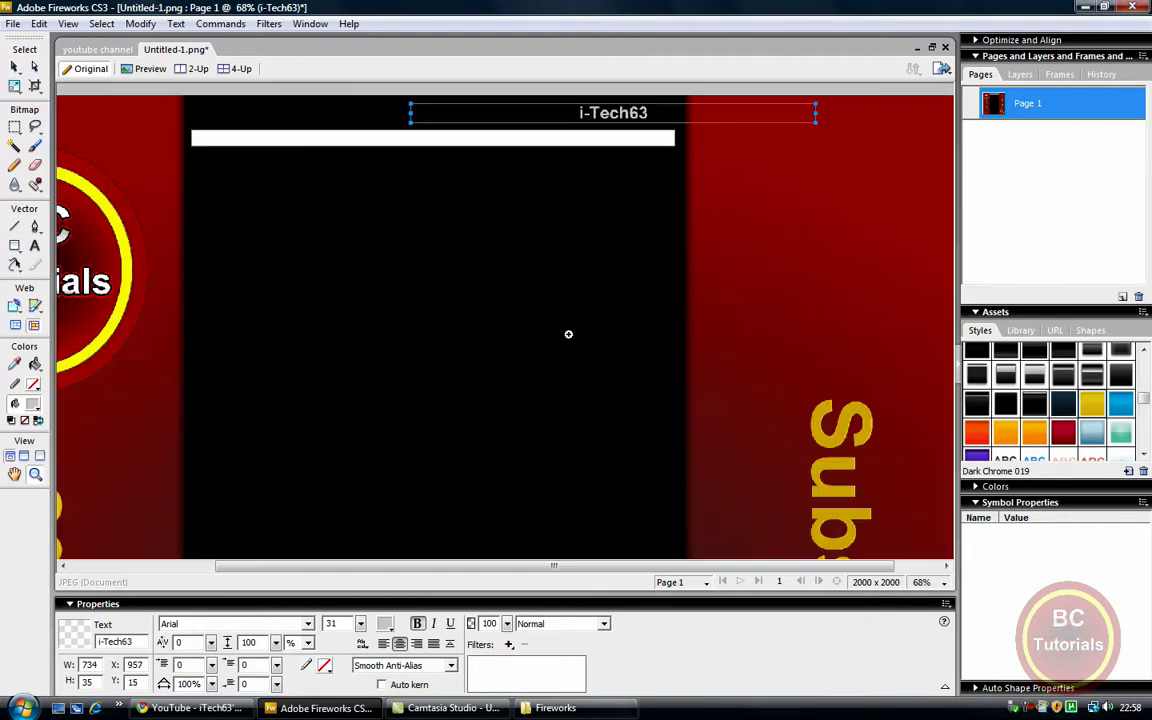
pyautogui.click(14, 66)
pyautogui.moveTo(608, 115)
pyautogui.mouseDown()
pyautogui.moveTo(240, 113)
pyautogui.moveTo(620, 117)
pyautogui.moveTo(350, 95)
pyautogui.moveTo(545, 118)
pyautogui.moveTo(612, 111)
pyautogui.moveTo(592, 114)
pyautogui.mouseUp()
pyautogui.click(188, 708)
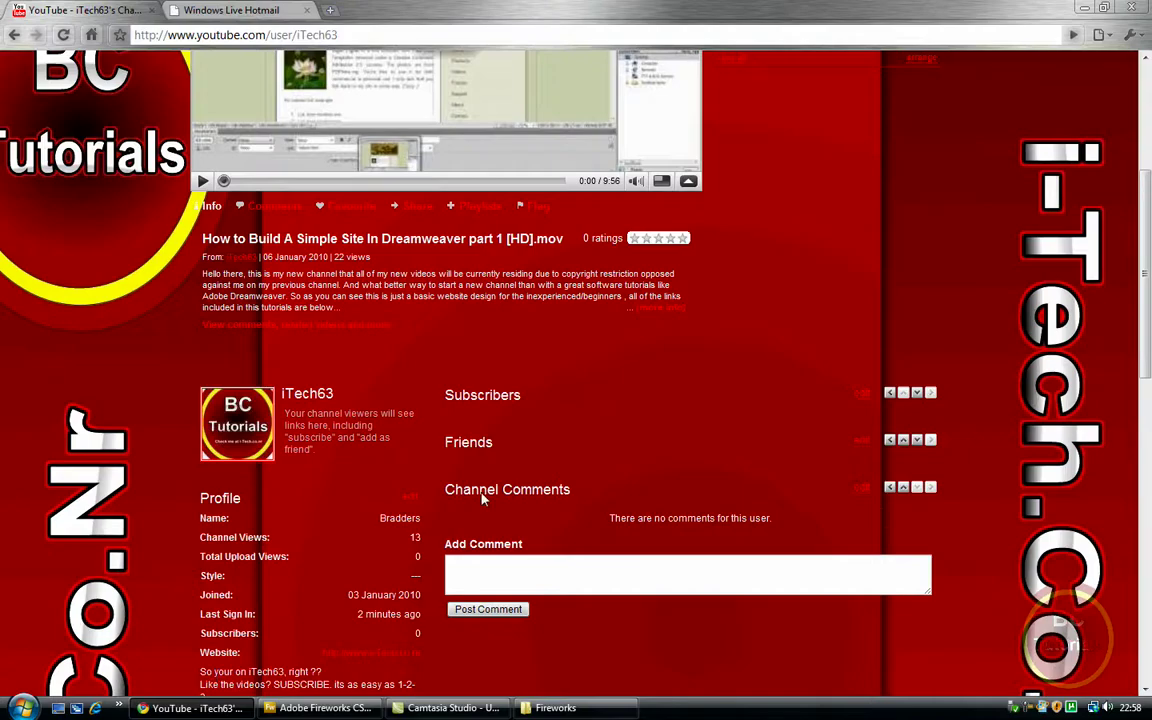
pyautogui.scroll(1, 496, 497)
pyautogui.scroll(3, 496, 497)
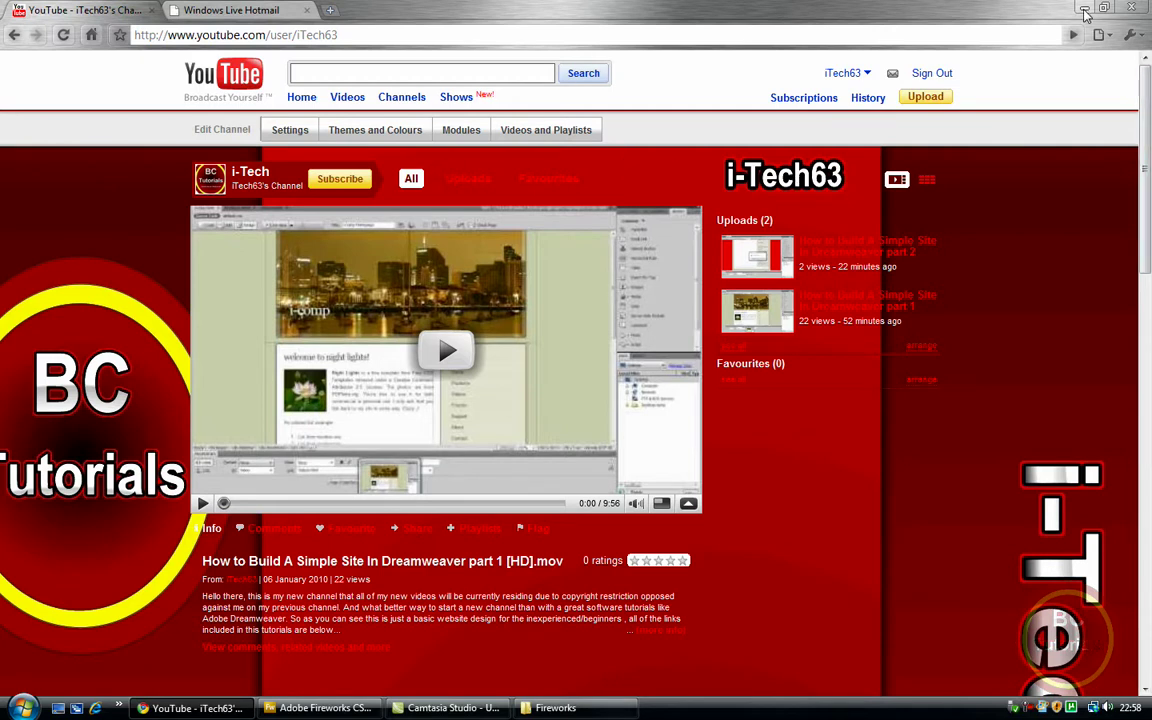
pyautogui.click(325, 708)
pyautogui.click(487, 714)
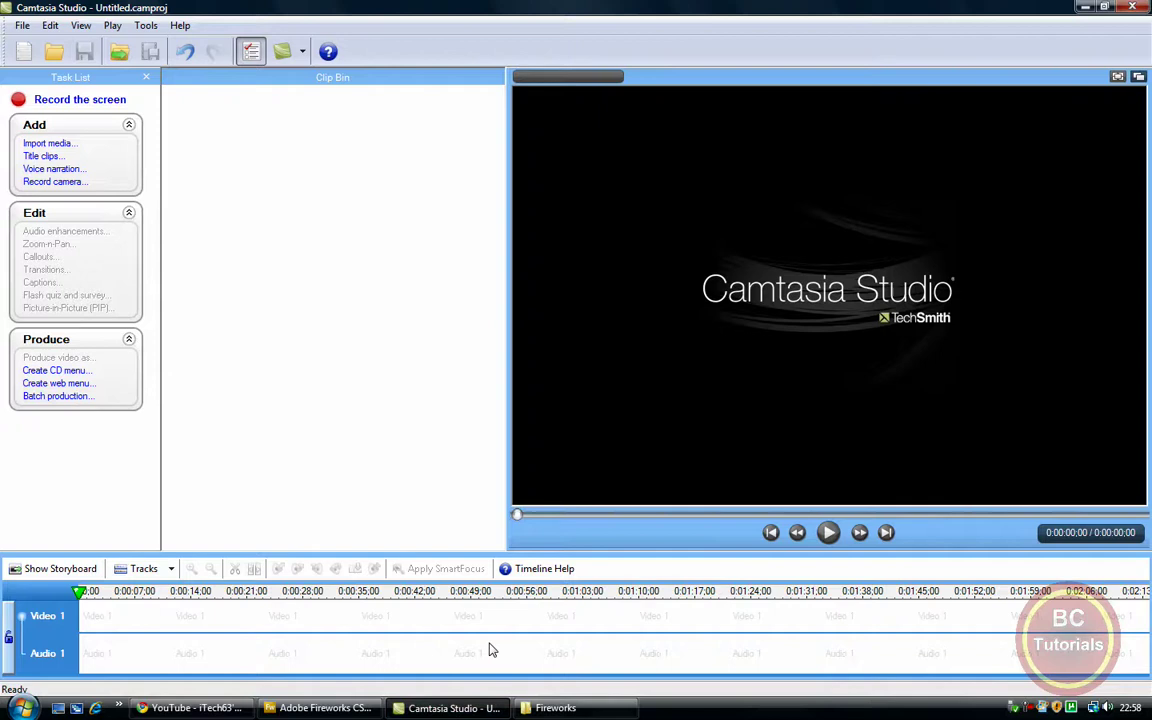
pyautogui.moveTo(291, 714)
pyautogui.click(190, 708)
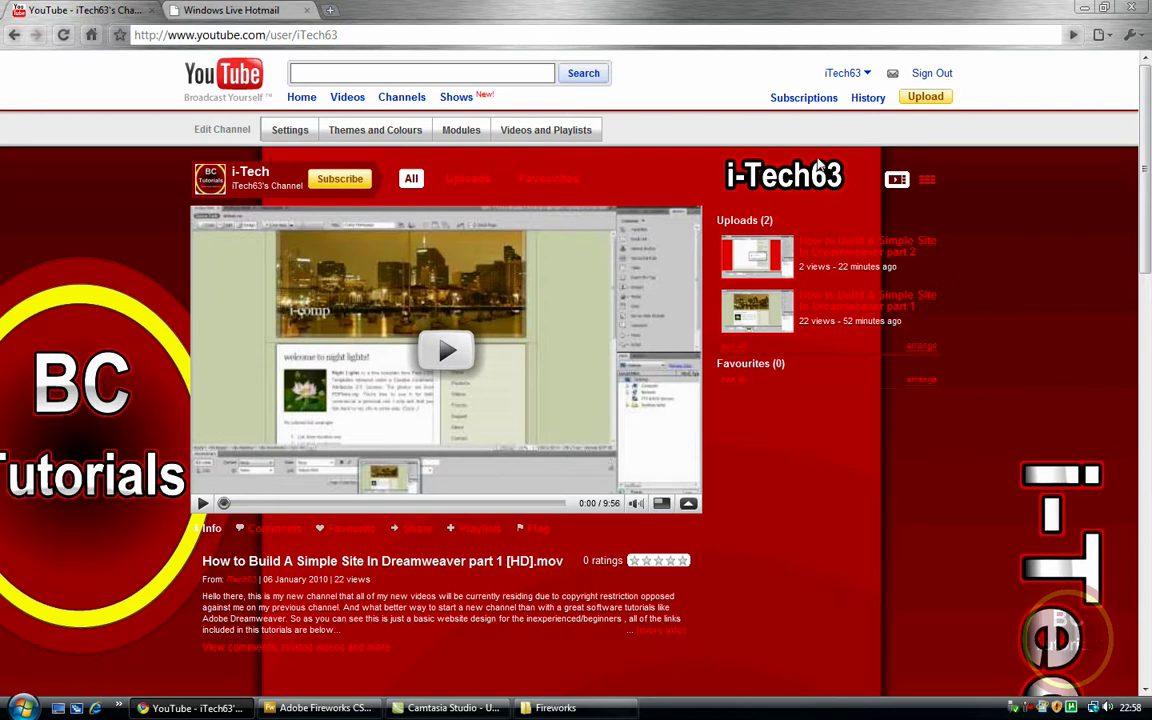
pyautogui.click(925, 184)
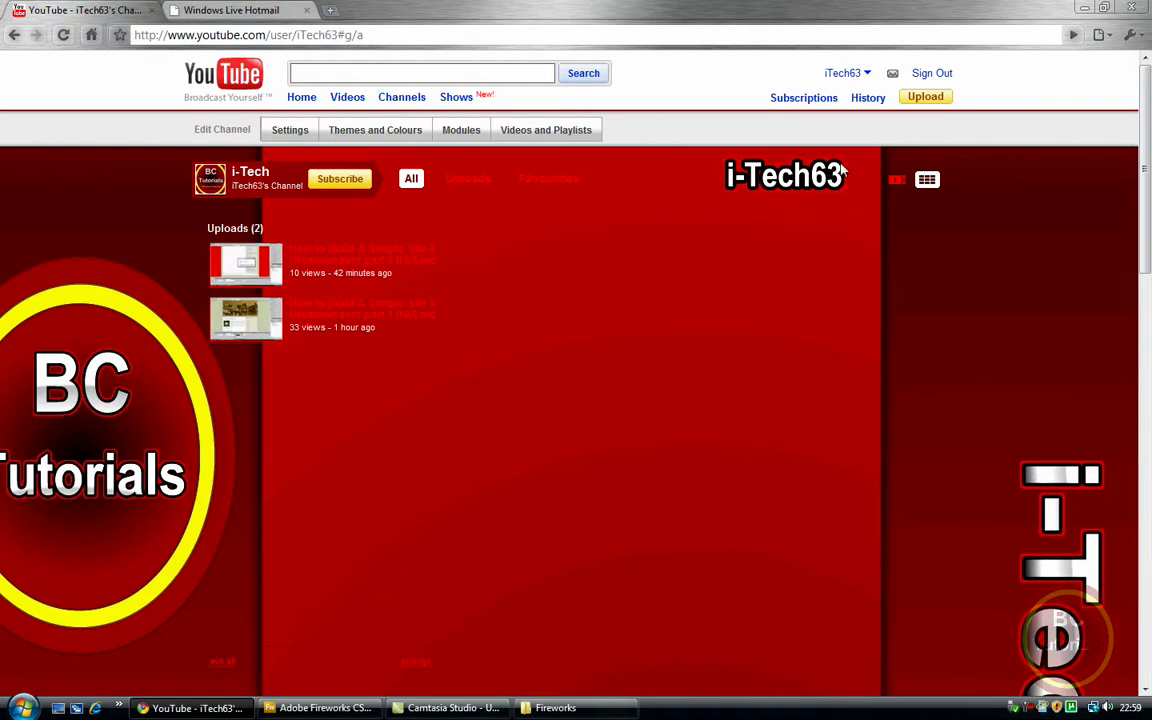
pyautogui.click(896, 179)
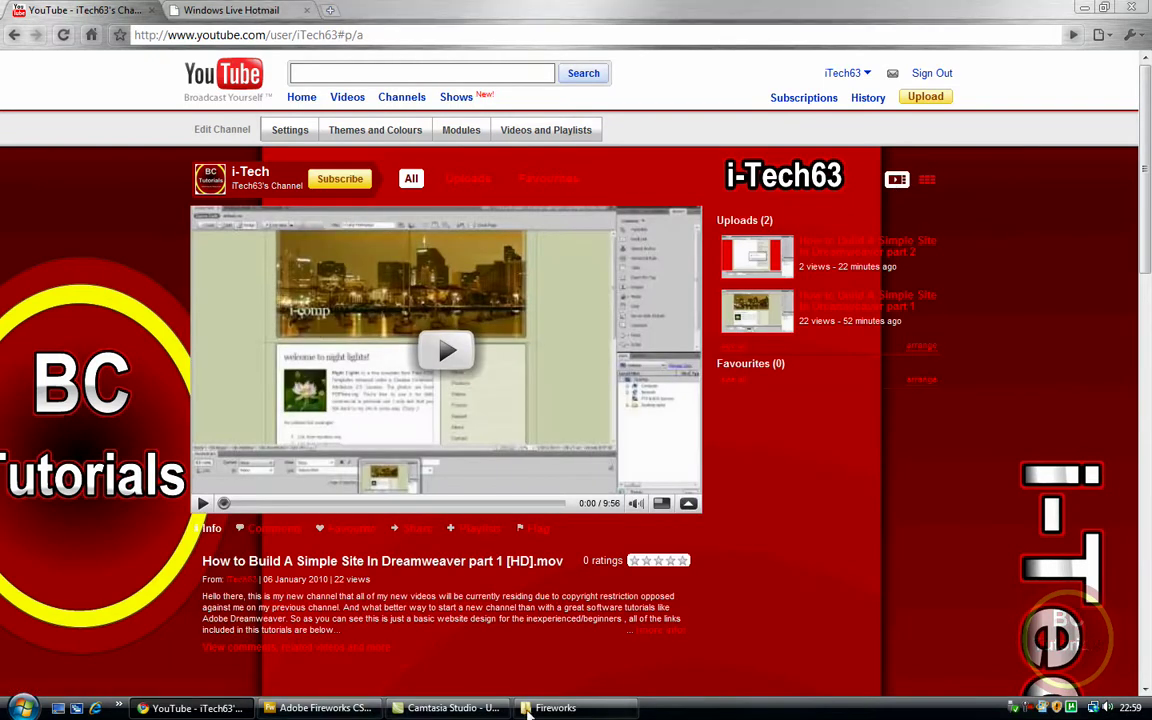
# Step: Restyle the i-Tech63 title at 42 pt with the Text Effect Medium 007 glow style
pyautogui.click(320, 708)
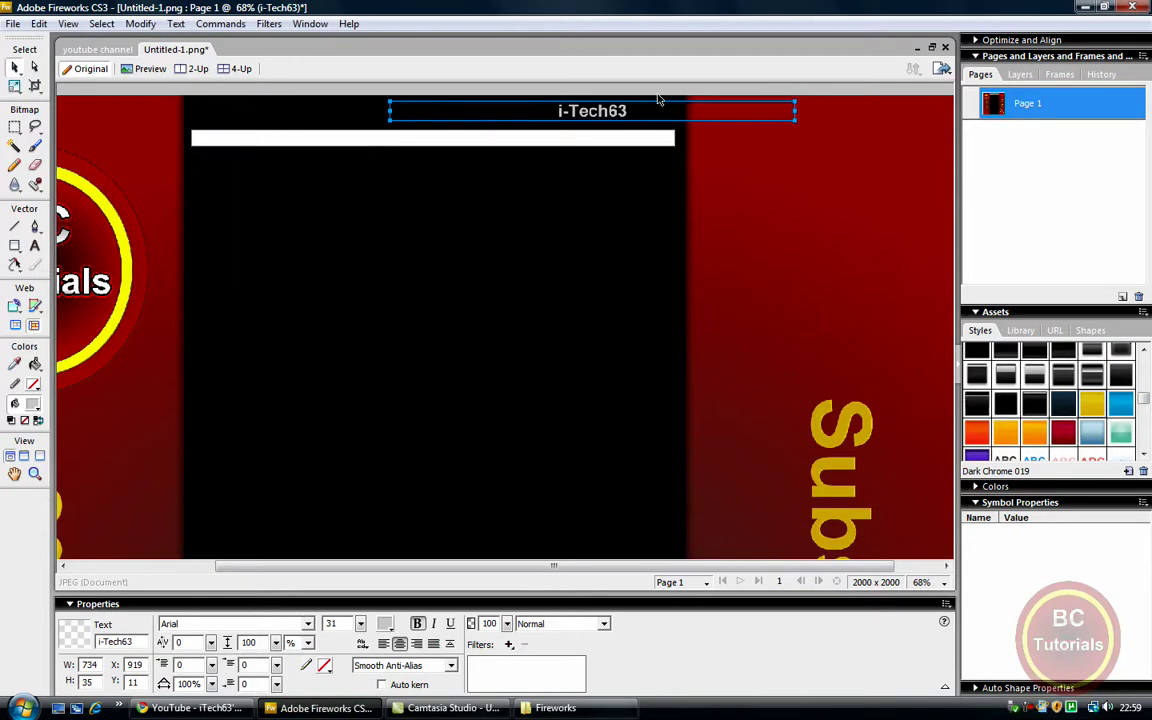
pyautogui.moveTo(360, 623)
pyautogui.mouseDown()
pyautogui.moveTo(358, 590)
pyautogui.moveTo(362, 623)
pyautogui.mouseUp()
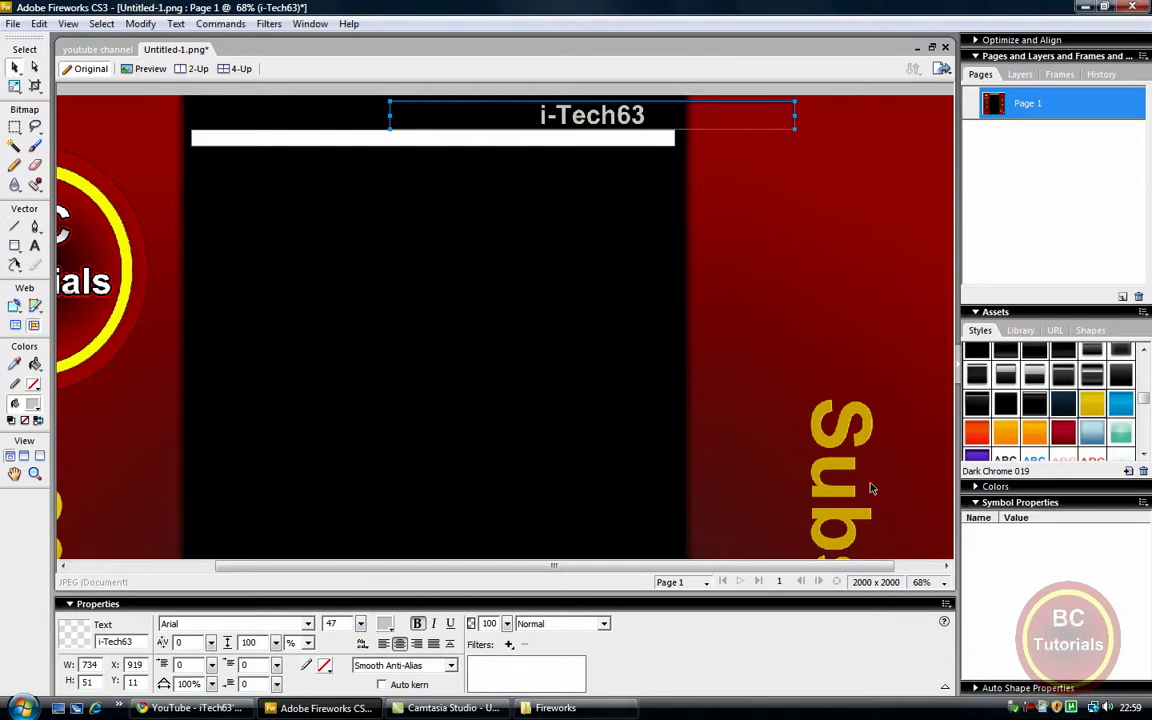
pyautogui.click(1145, 453)
pyautogui.click(1145, 453)
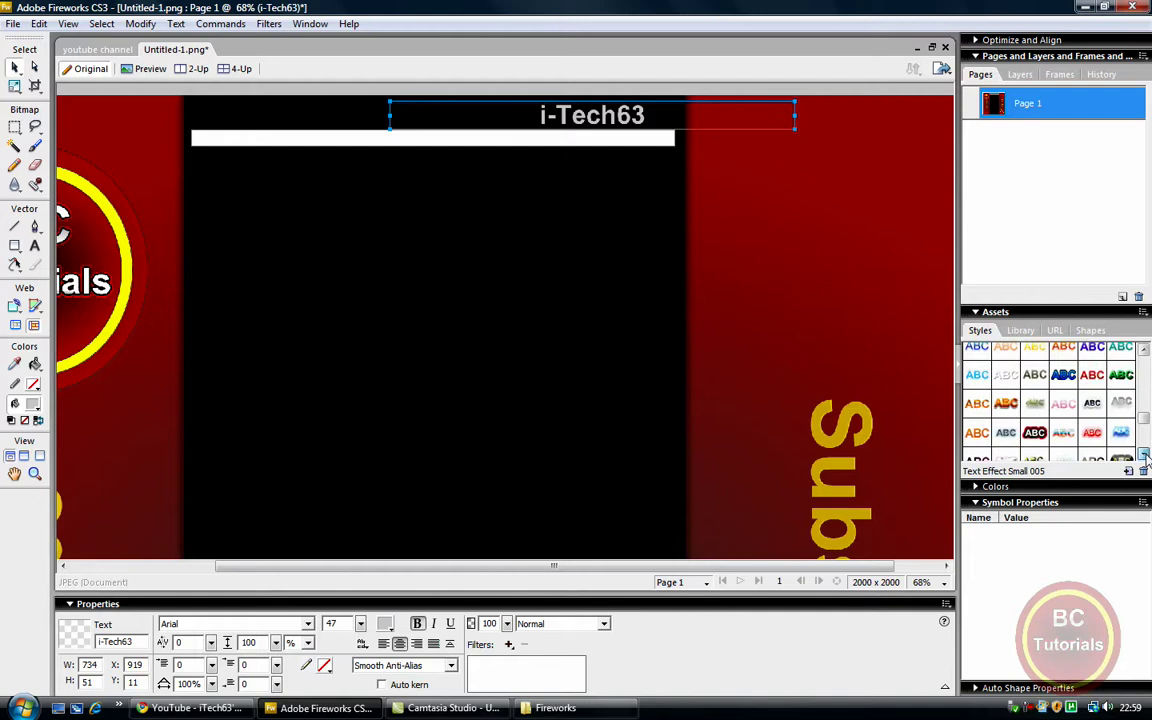
pyautogui.click(1034, 432)
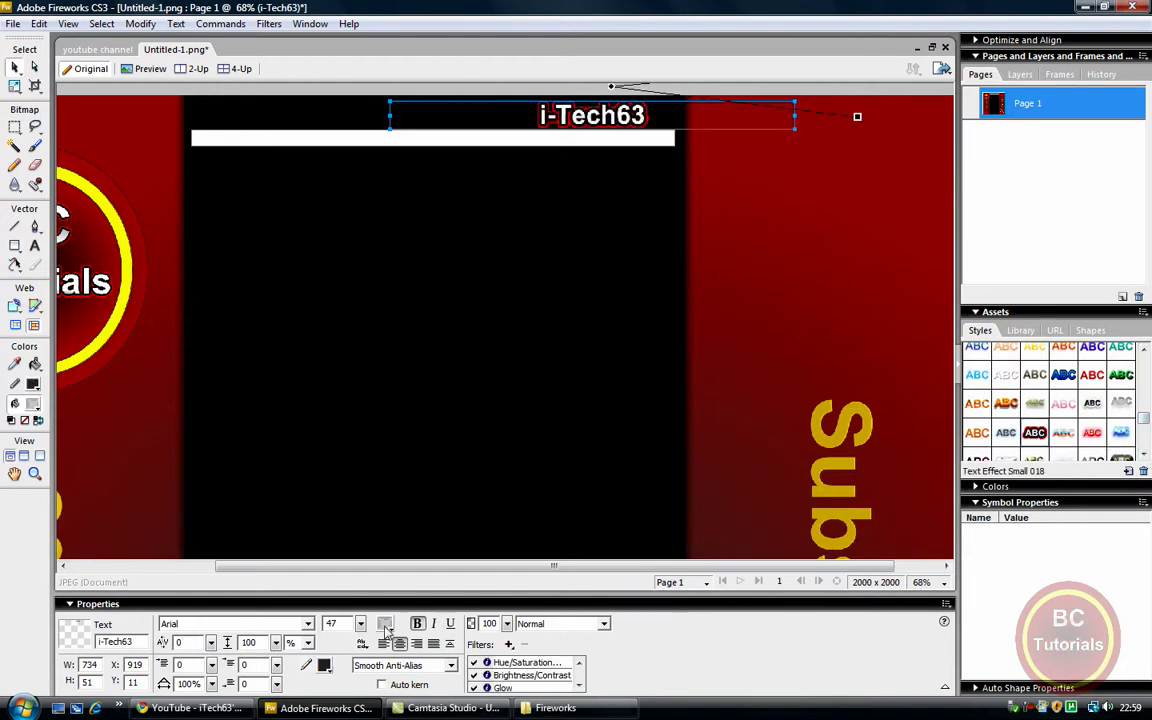
pyautogui.moveTo(365, 635); pyautogui.dragTo(334, 575)
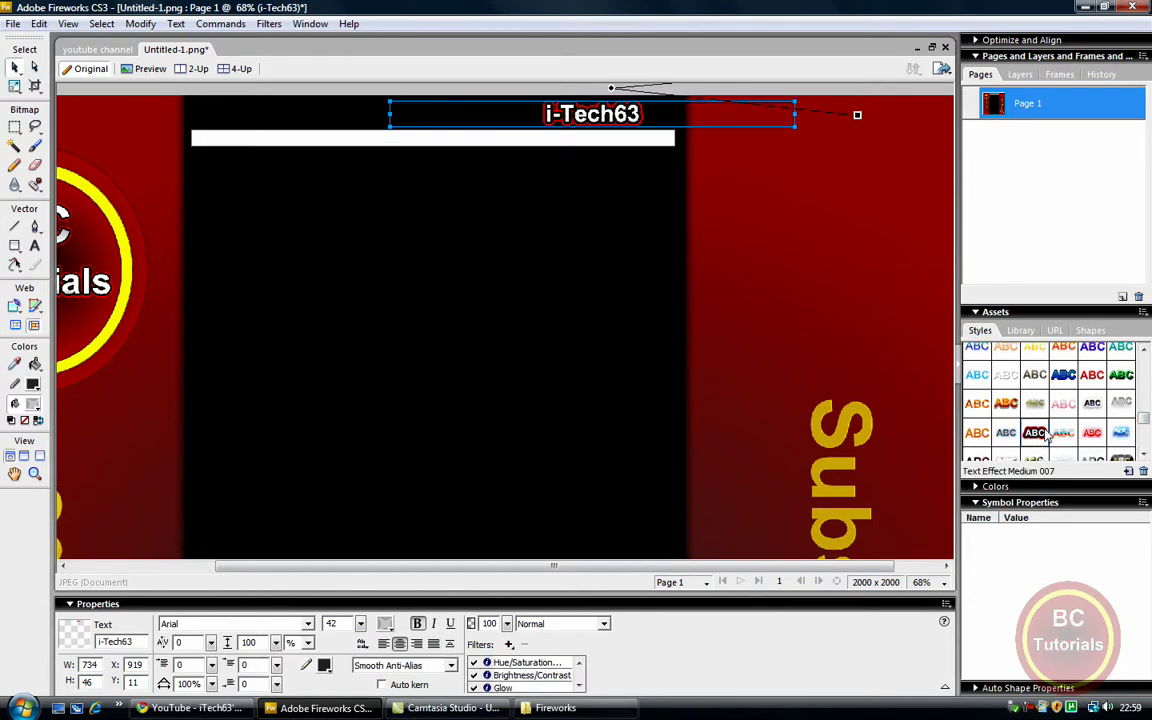
# Step: Select the black centre rectangle
pyautogui.click(779, 211)
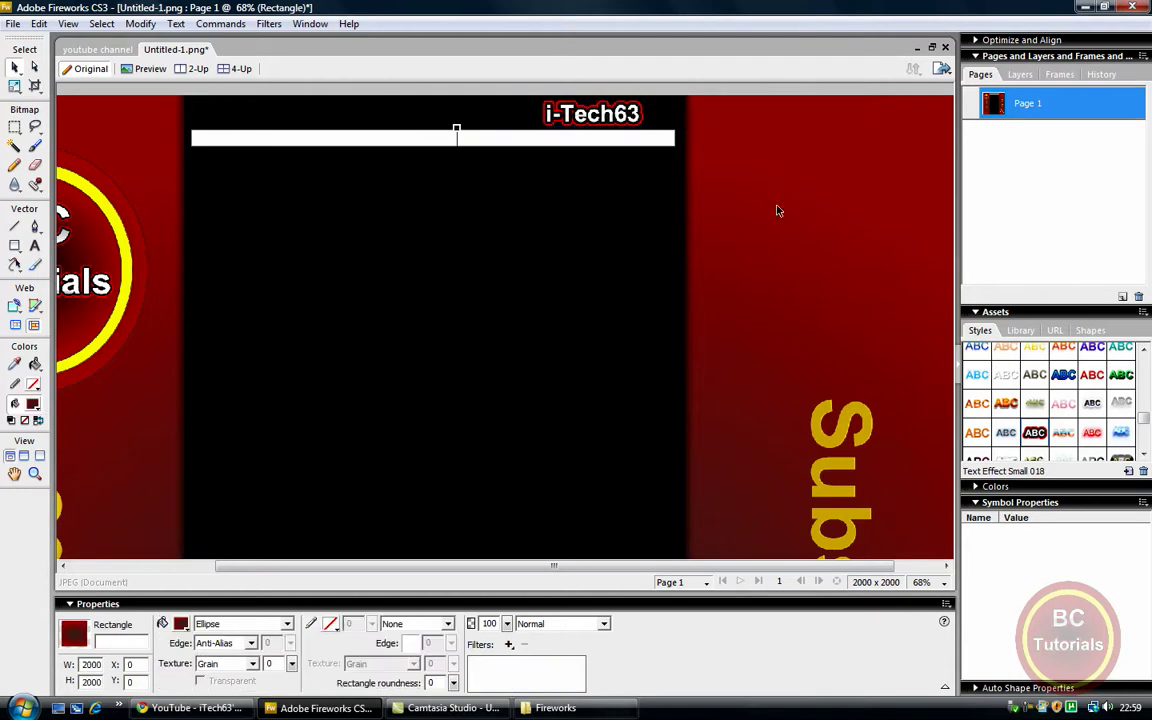
pyautogui.click(603, 115)
pyautogui.click(602, 224)
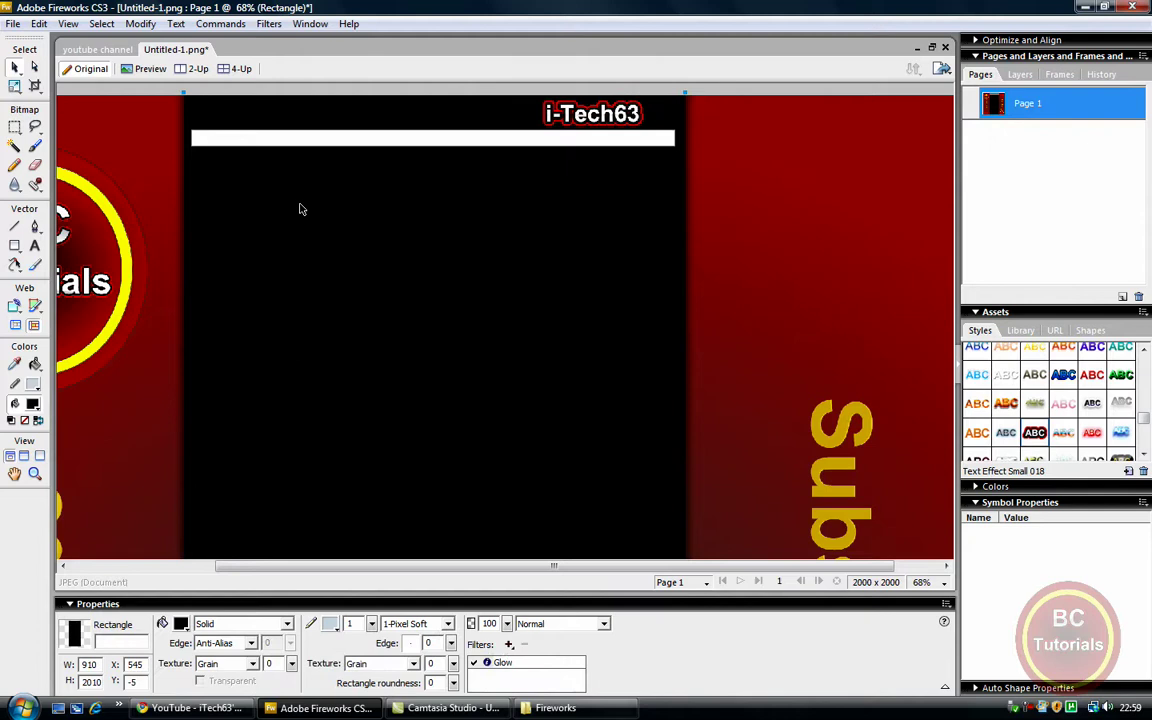
# Step: Fit the whole document in the window and delete the thin white bar
pyautogui.click(68, 23)
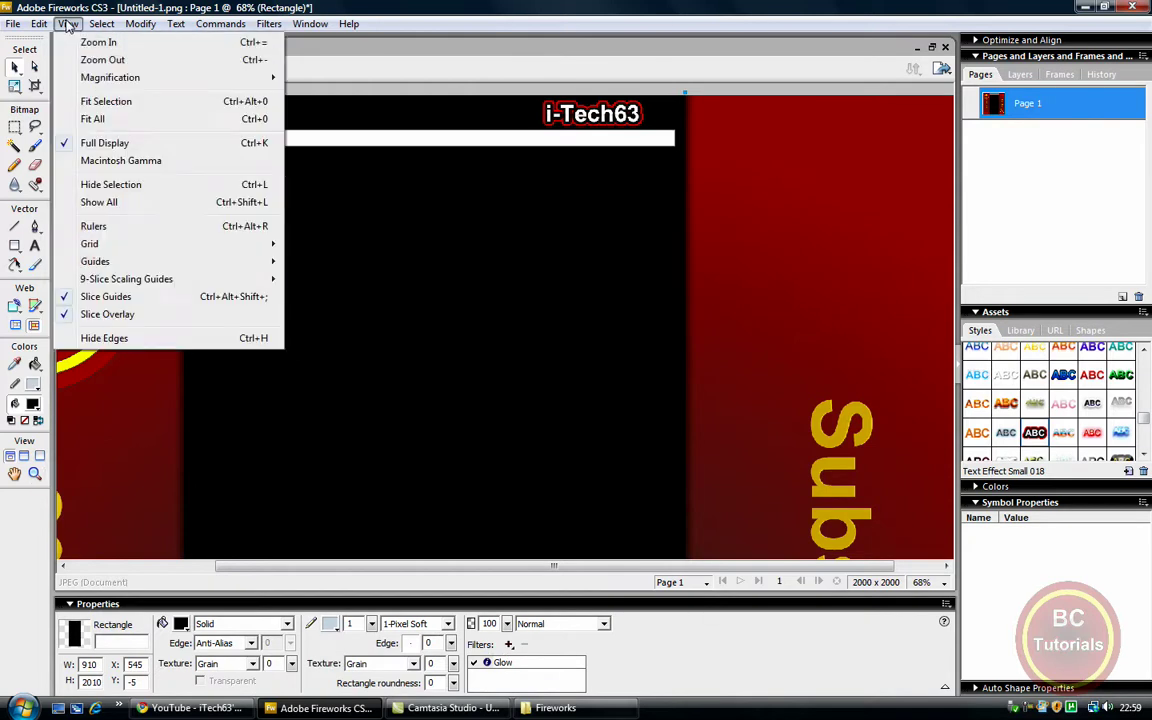
pyautogui.click(86, 119)
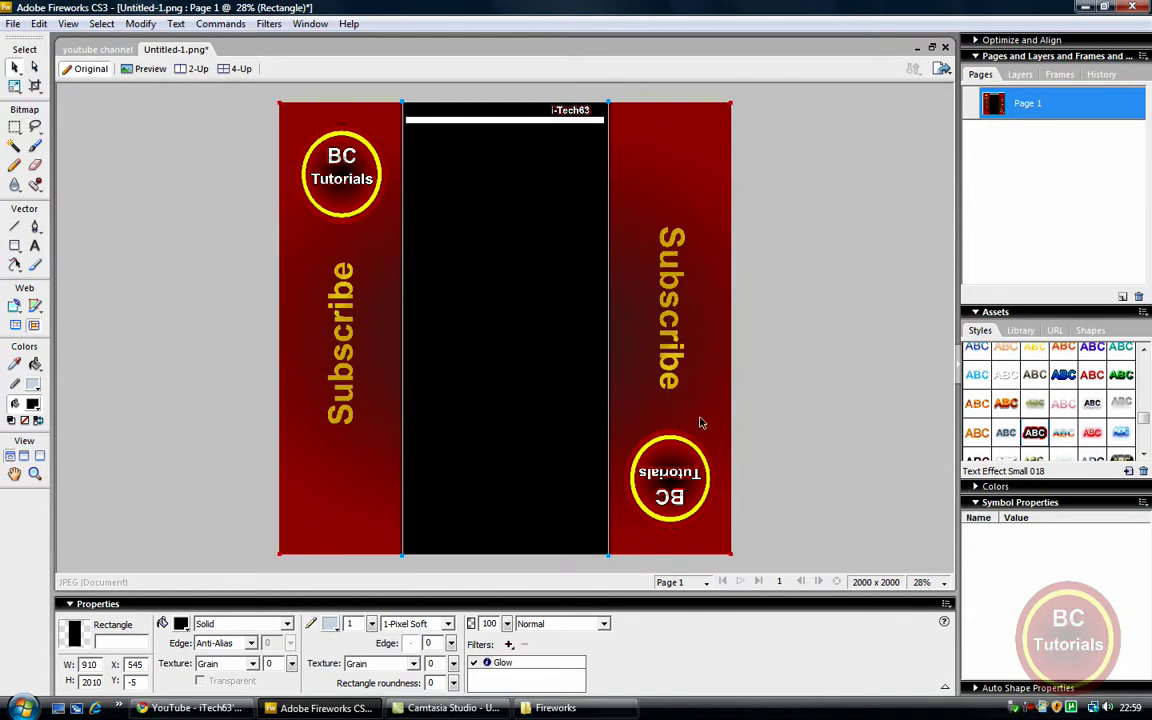
pyautogui.click(503, 119)
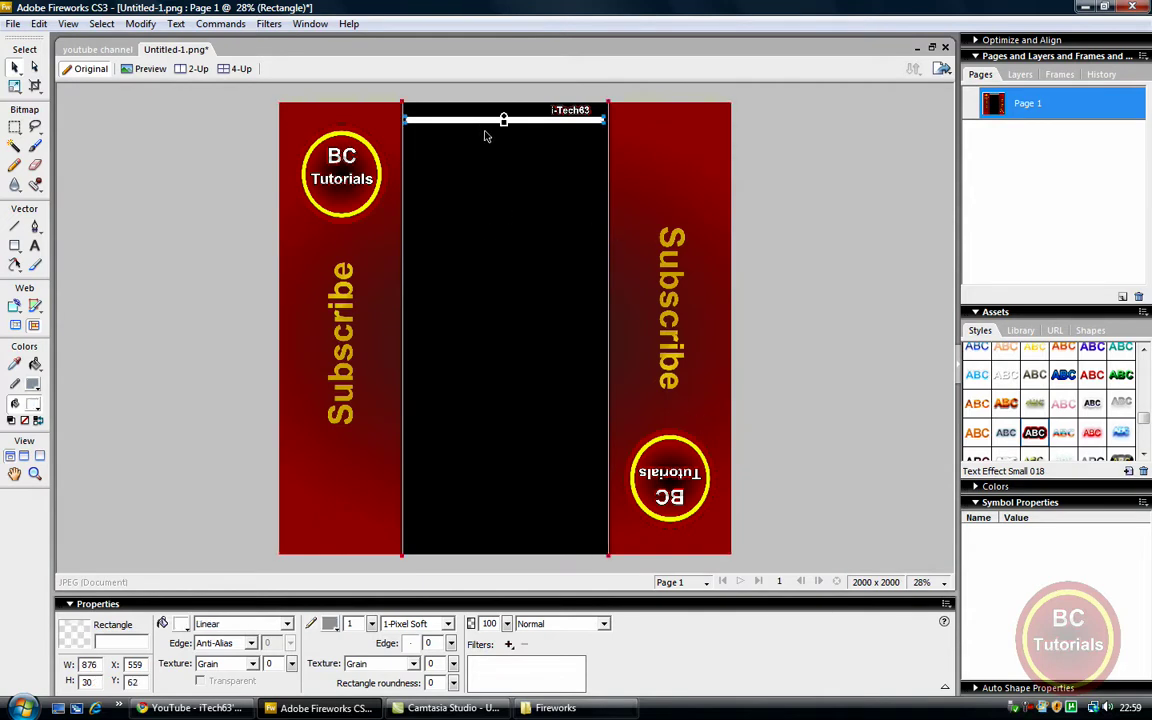
pyautogui.press('Delete')
# Step: Give the centre rectangle a Linear gradient fill running from red to black
pyautogui.click(462, 301)
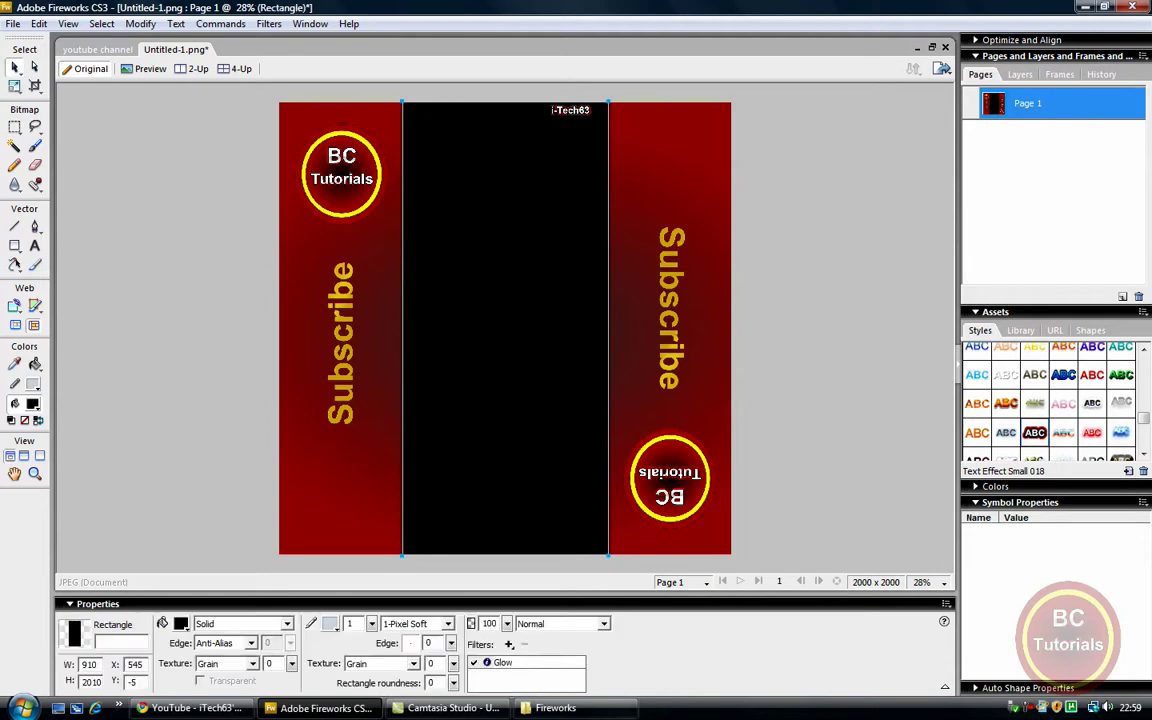
pyautogui.click(286, 624)
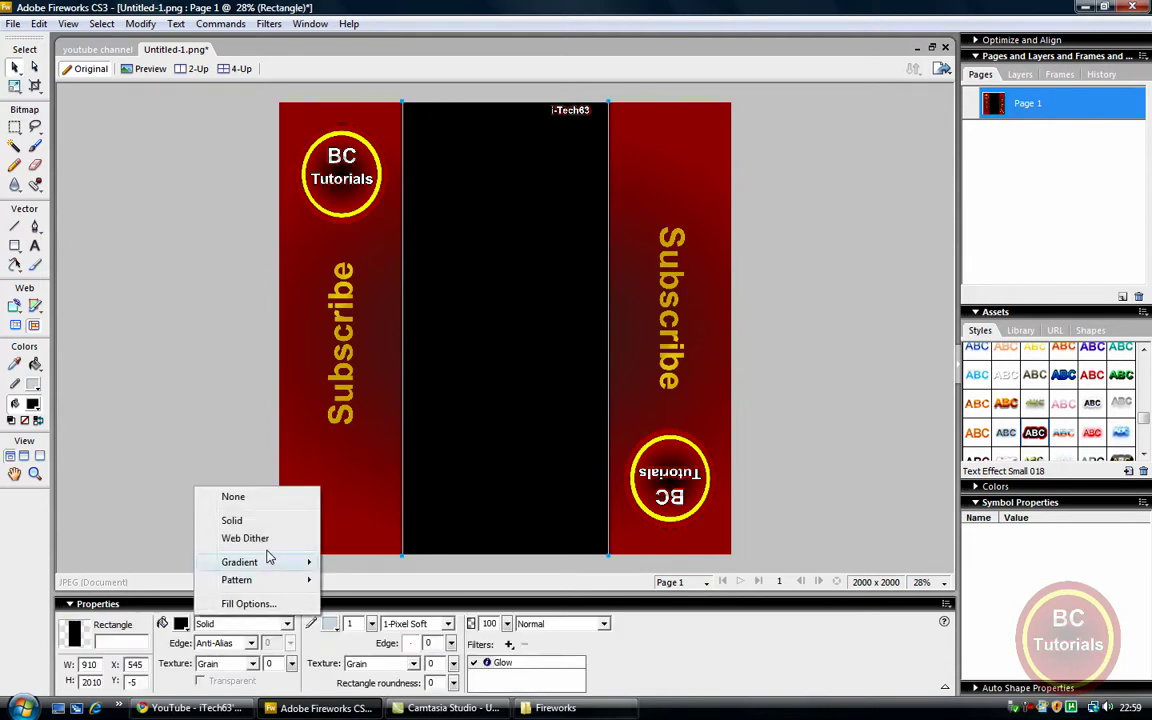
pyautogui.moveTo(268, 568)
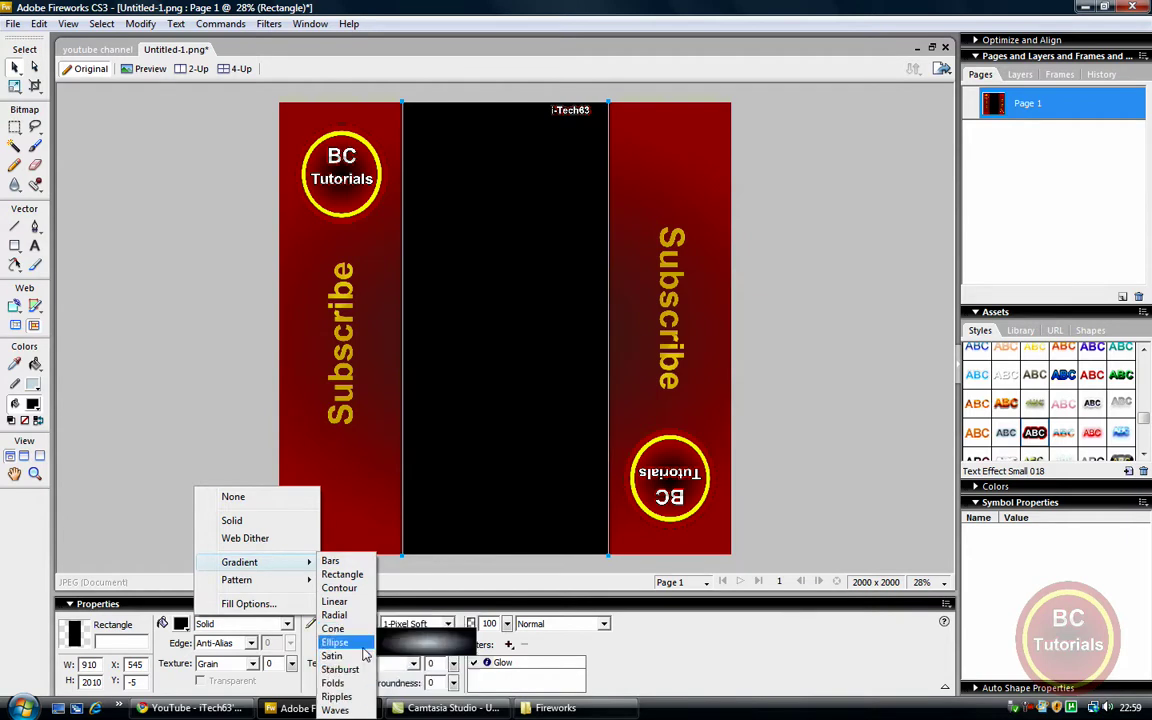
pyautogui.click(334, 642)
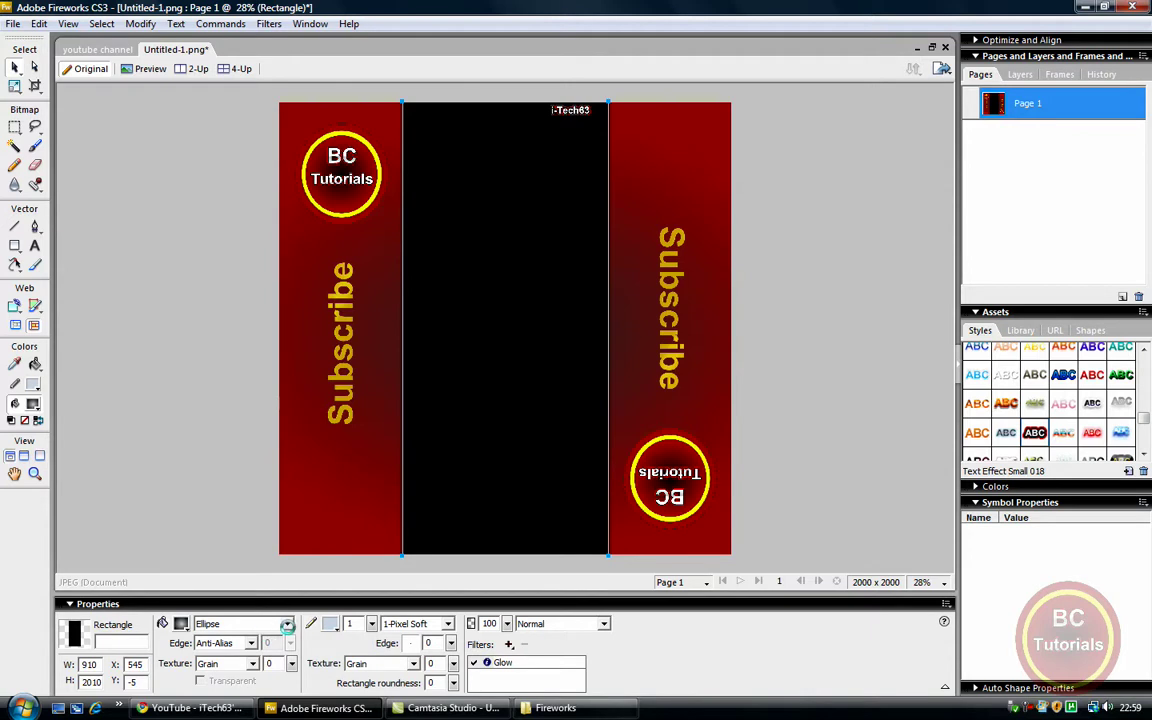
pyautogui.click(286, 623)
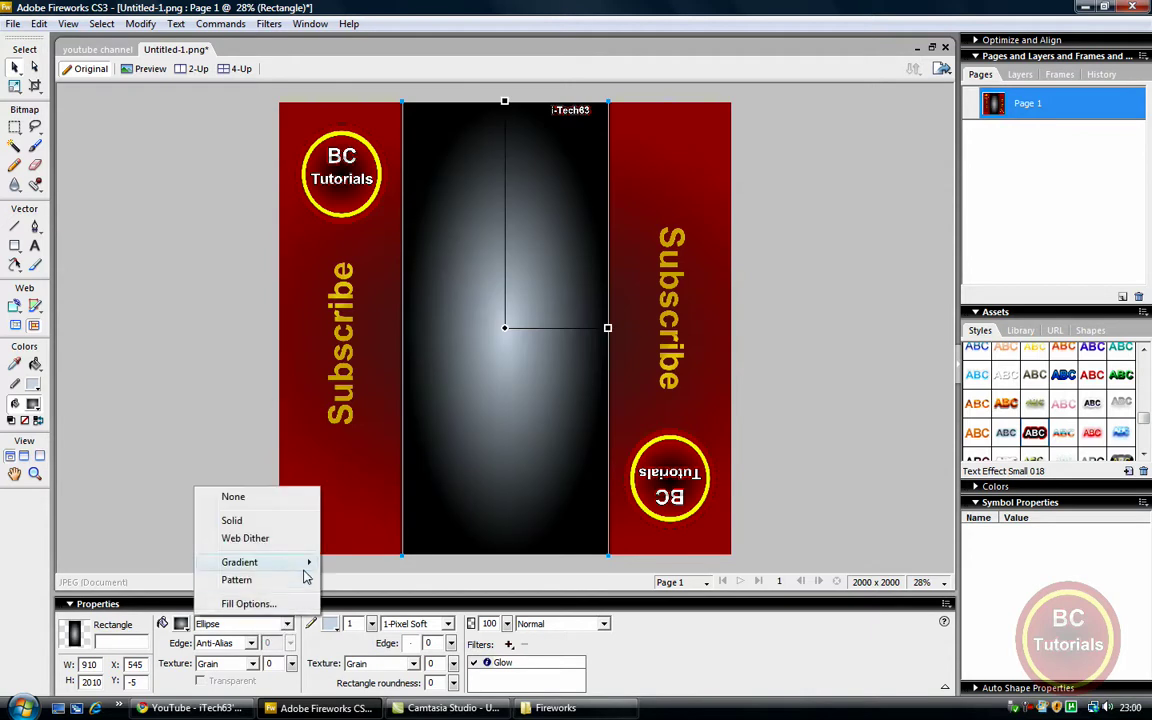
pyautogui.moveTo(305, 564)
pyautogui.click(335, 602)
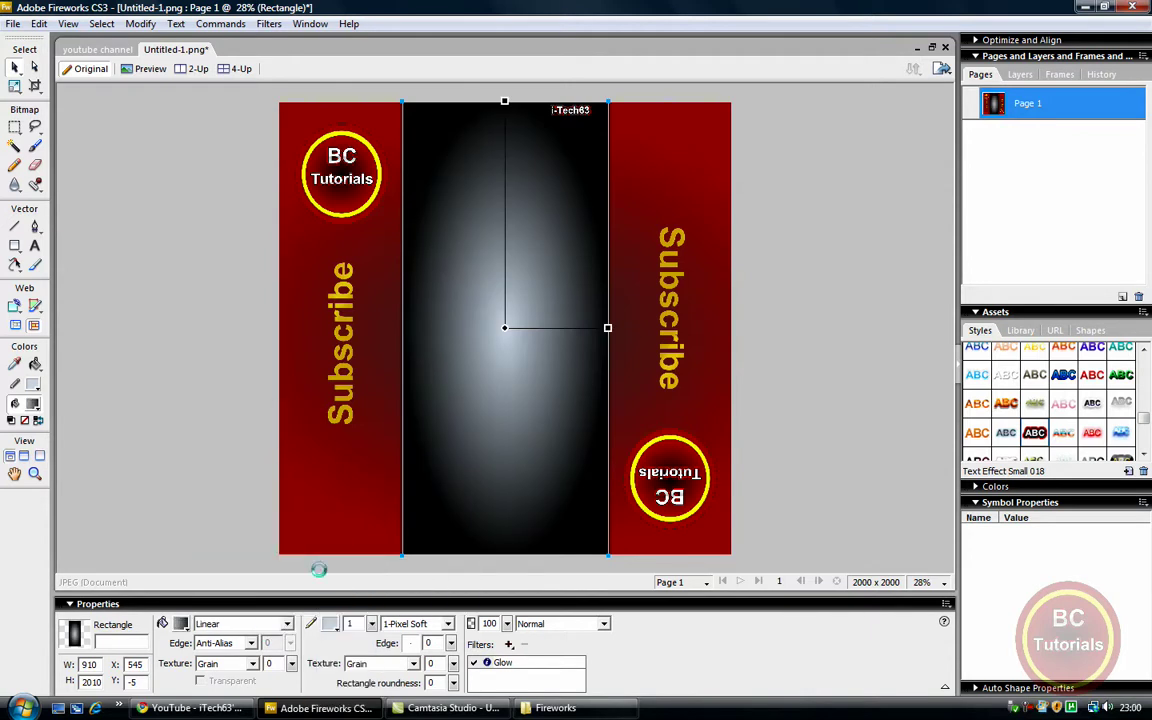
pyautogui.click(181, 624)
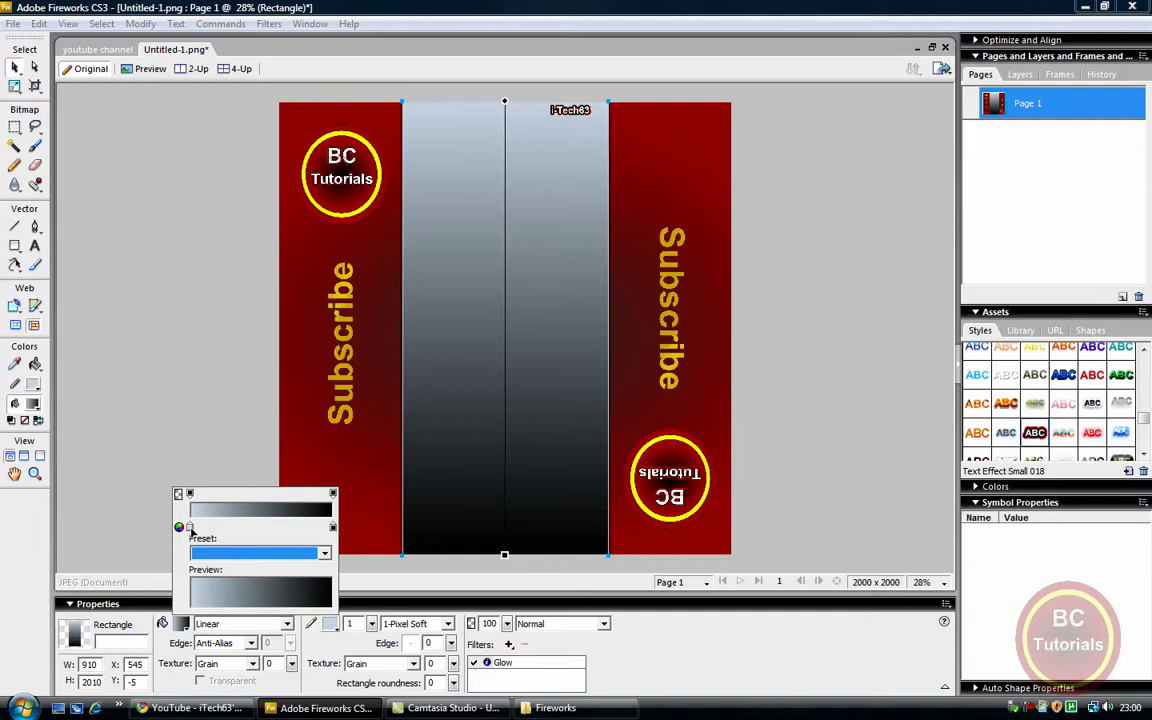
pyautogui.click(179, 527)
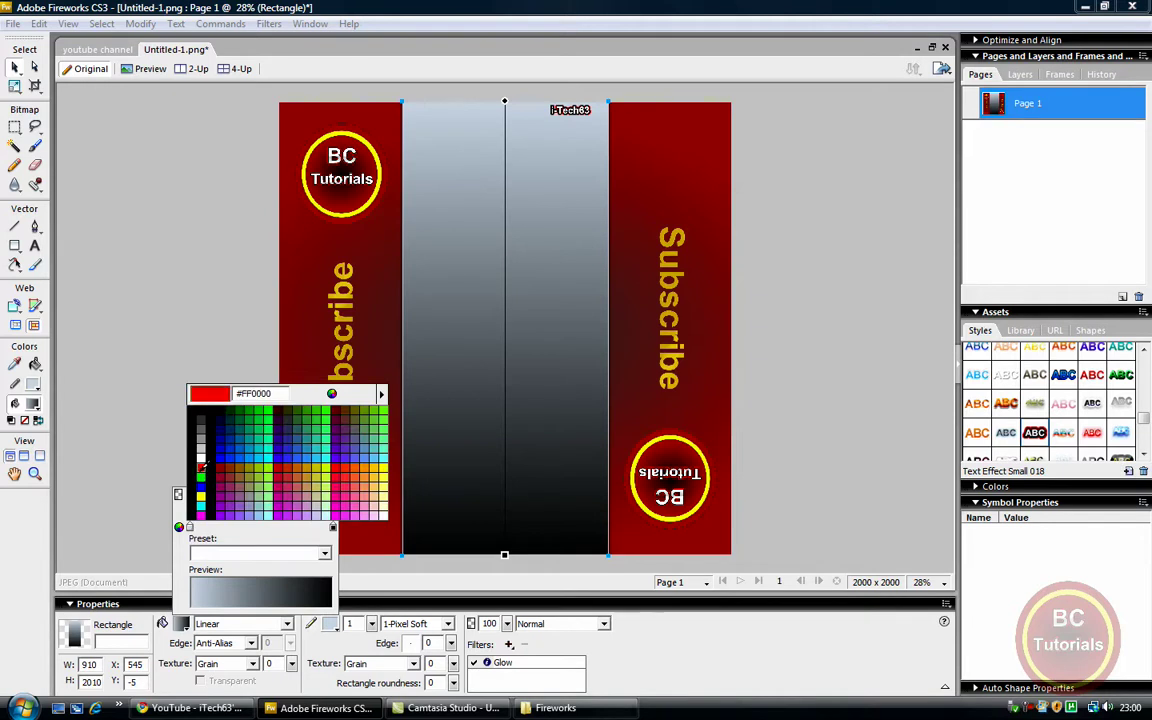
pyautogui.click(203, 466)
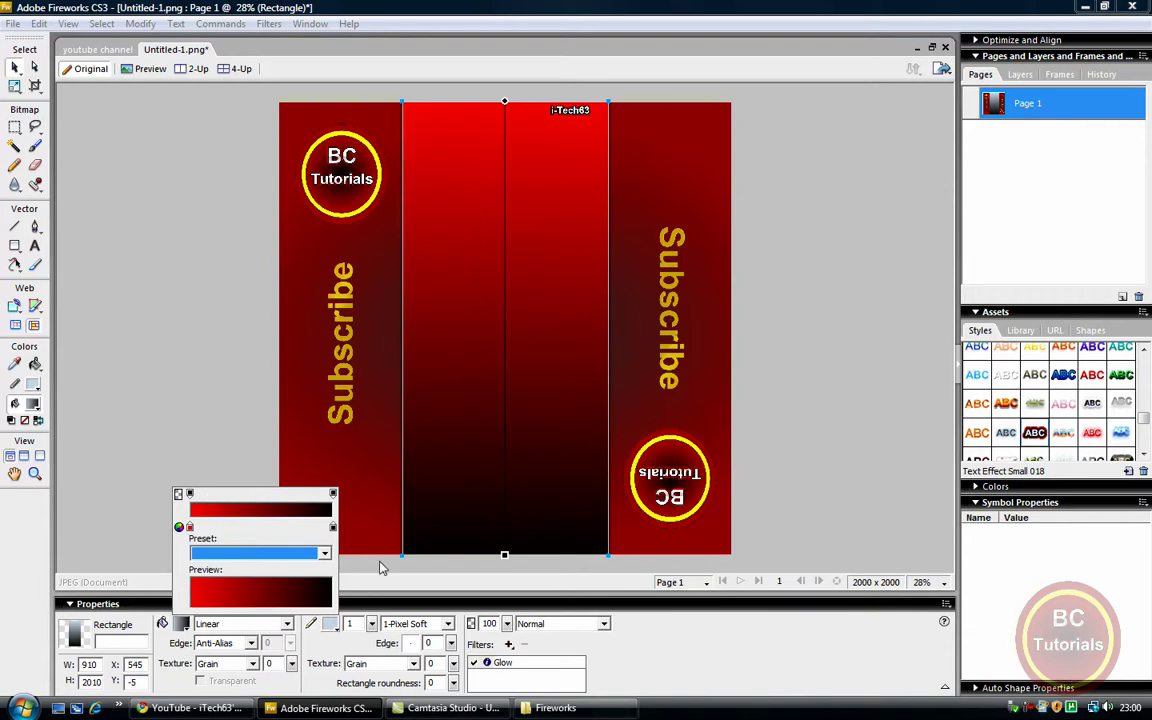
pyautogui.click(10, 24)
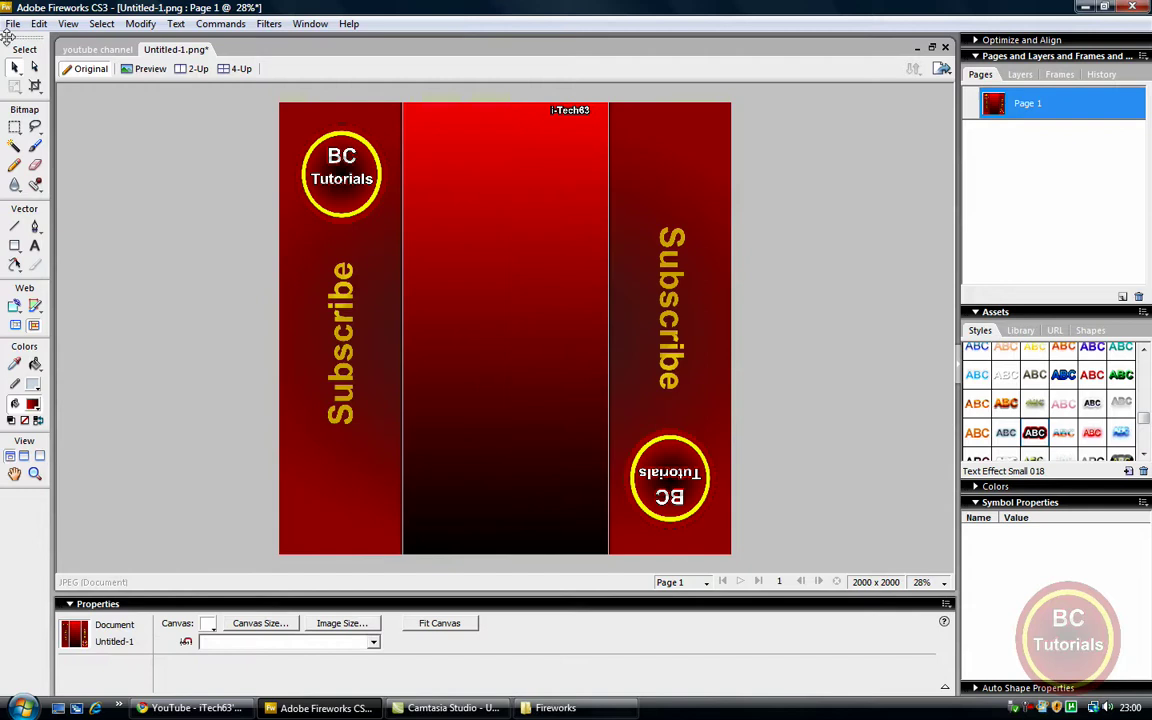
# Step: Use Save As to store the file as Untitled-1.gif with type Animated GIF (*.gif)
pyautogui.click(12, 24)
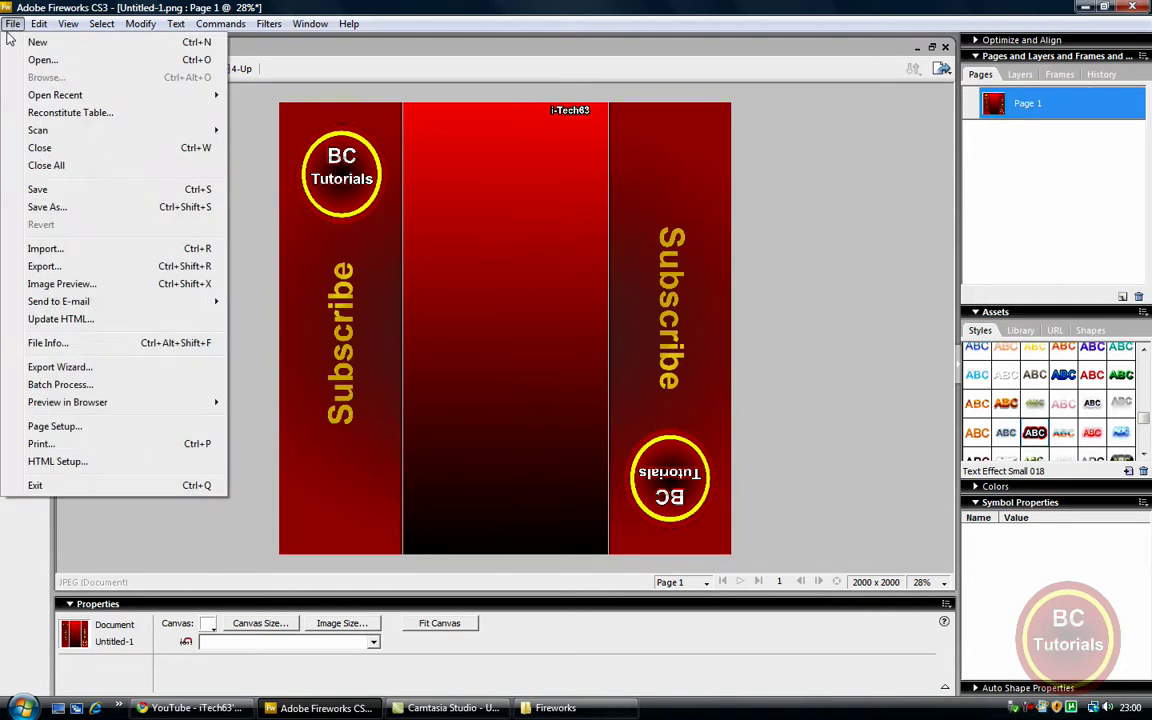
pyautogui.click(72, 207)
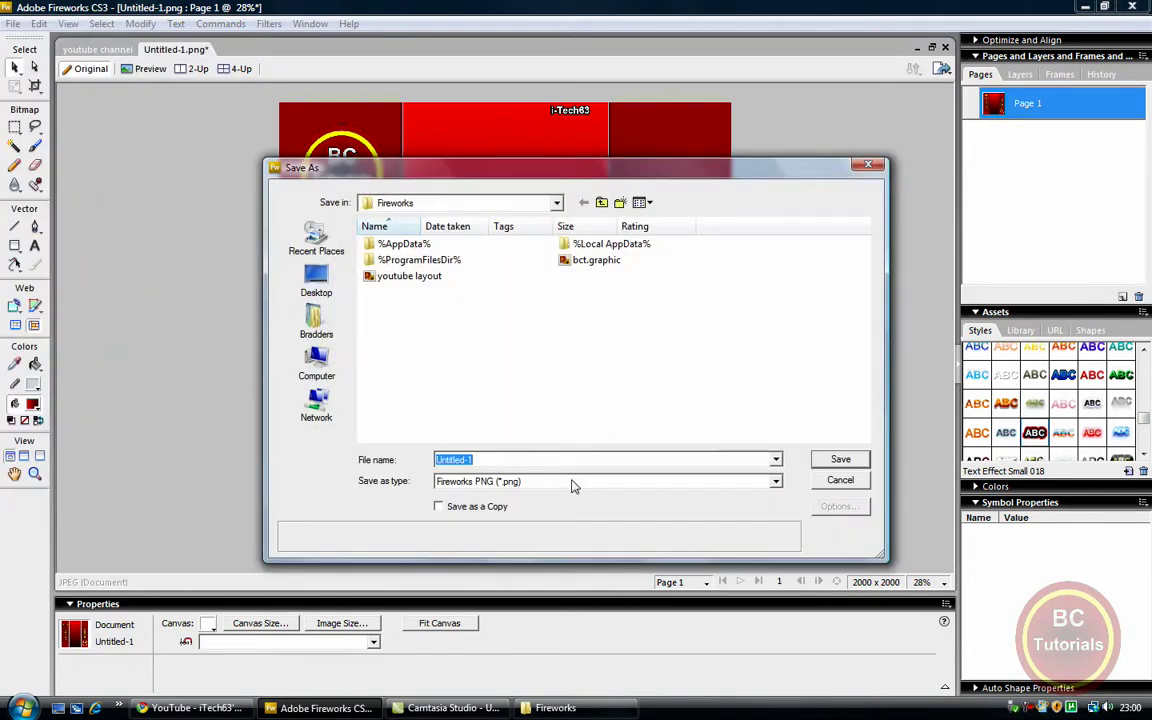
pyautogui.click(585, 485)
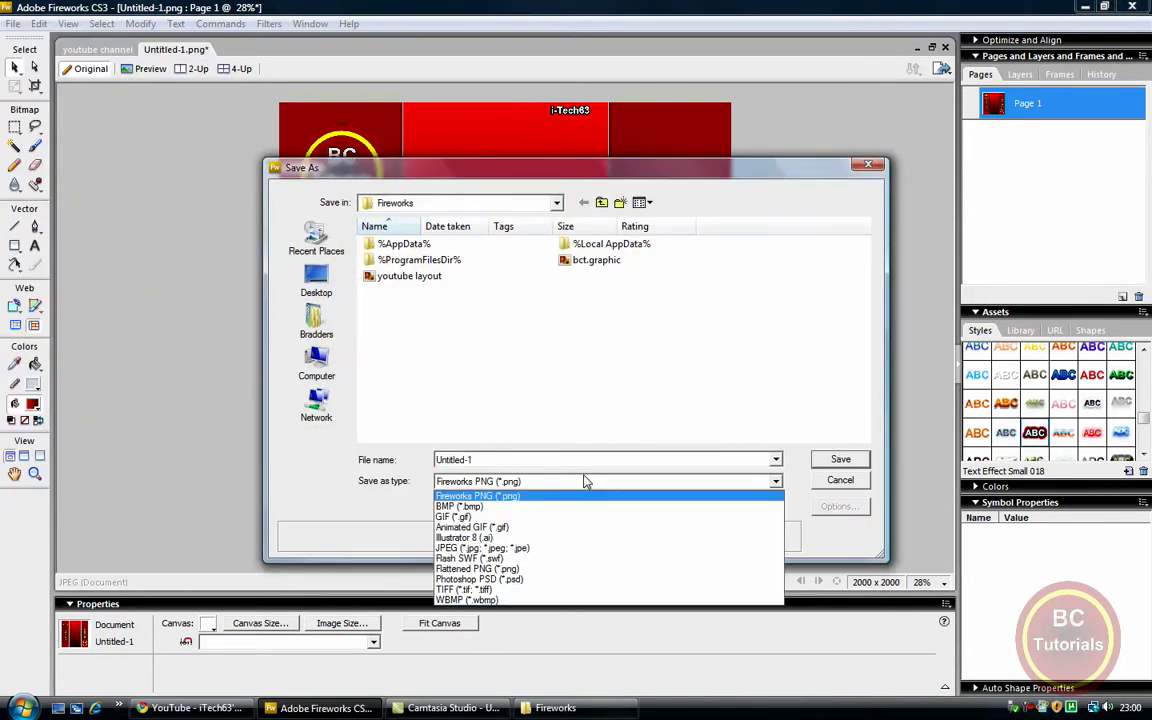
pyautogui.click(589, 556)
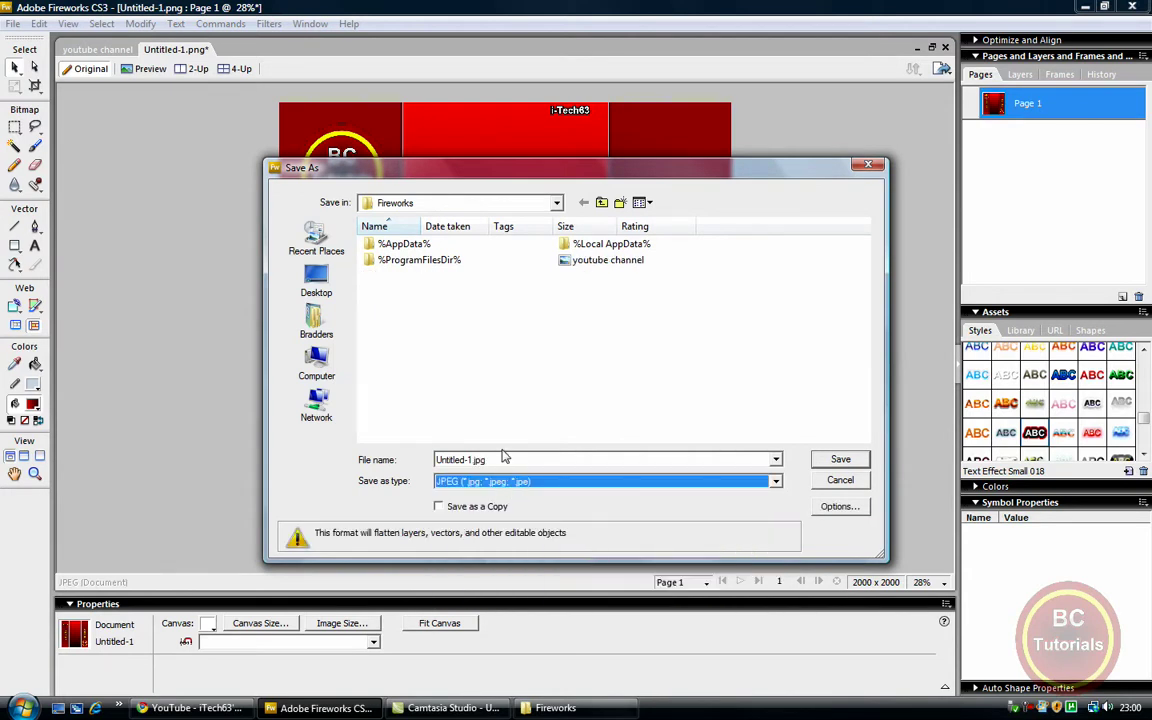
pyautogui.click(512, 481)
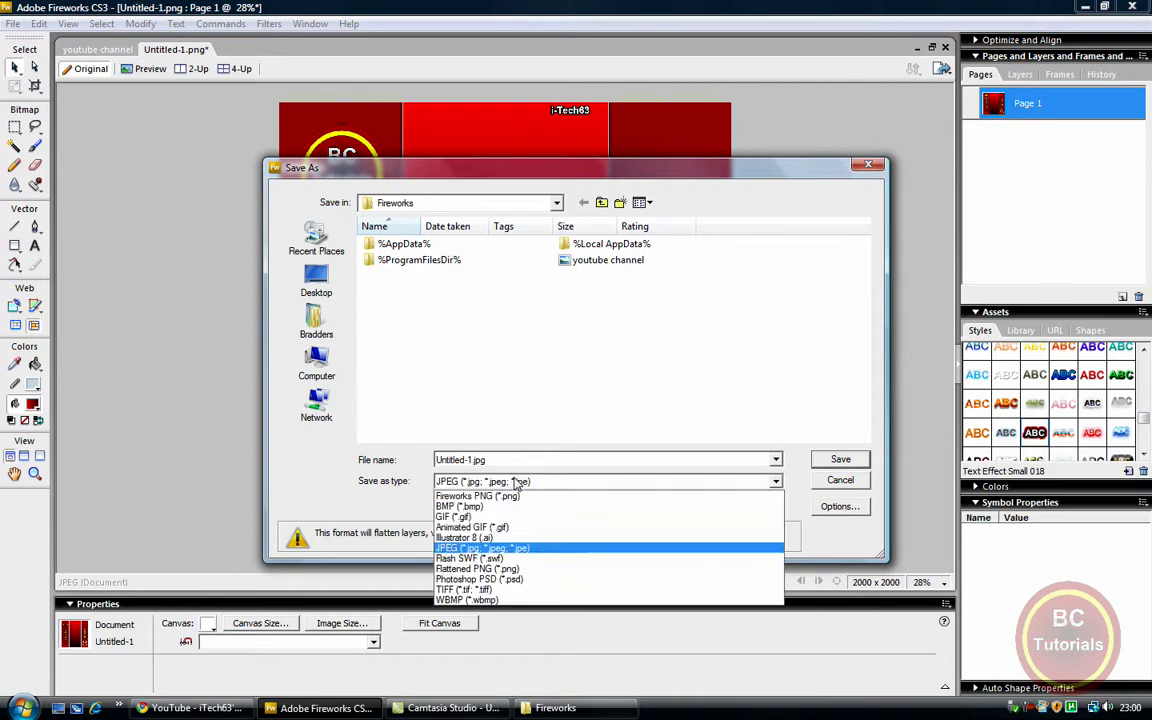
pyautogui.click(528, 527)
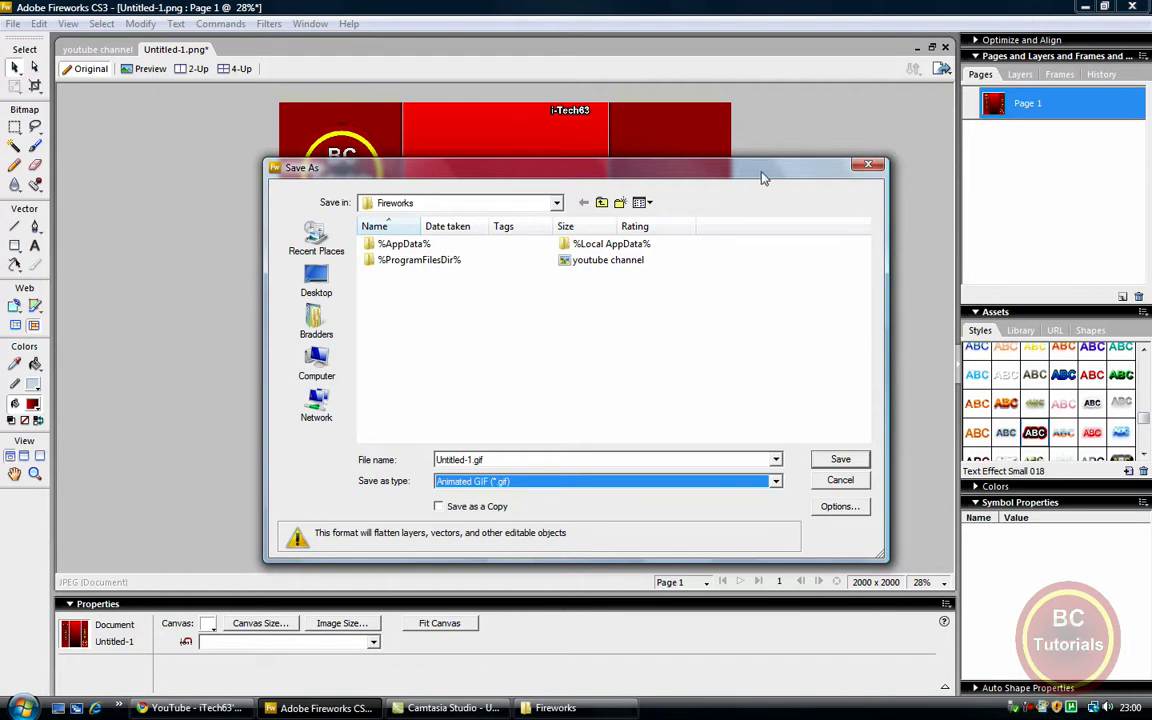
pyautogui.moveTo(761, 171); pyautogui.dragTo(755, 568)
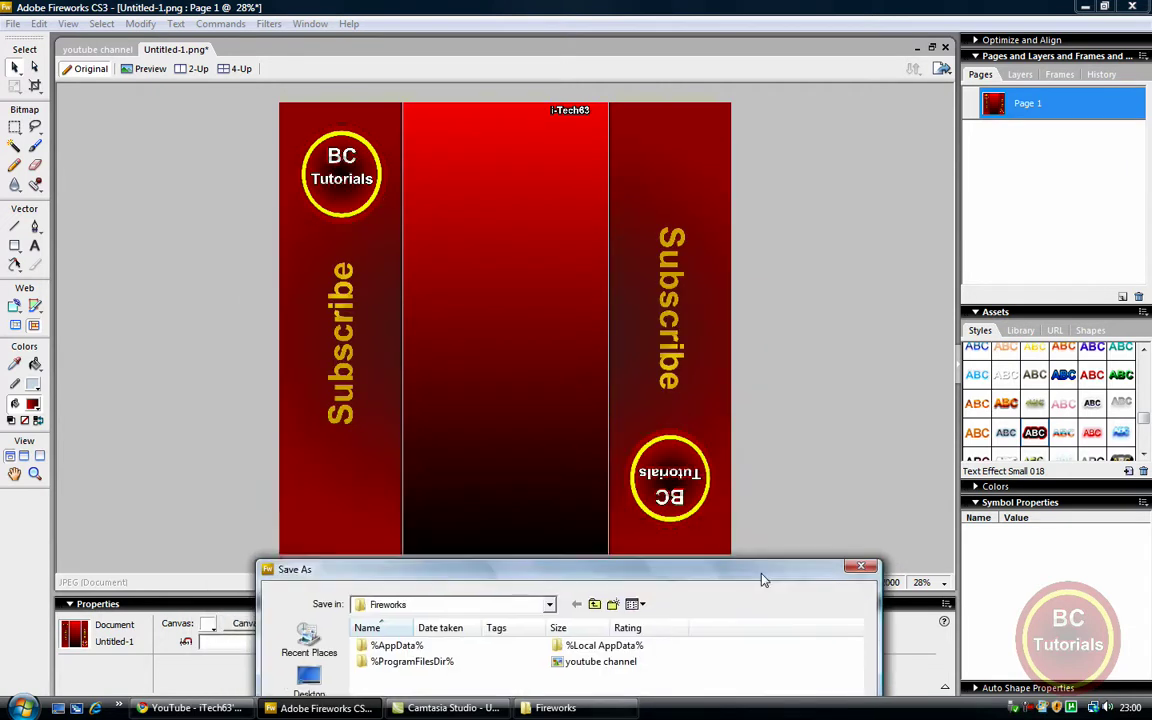
pyautogui.moveTo(556, 563); pyautogui.dragTo(577, 207)
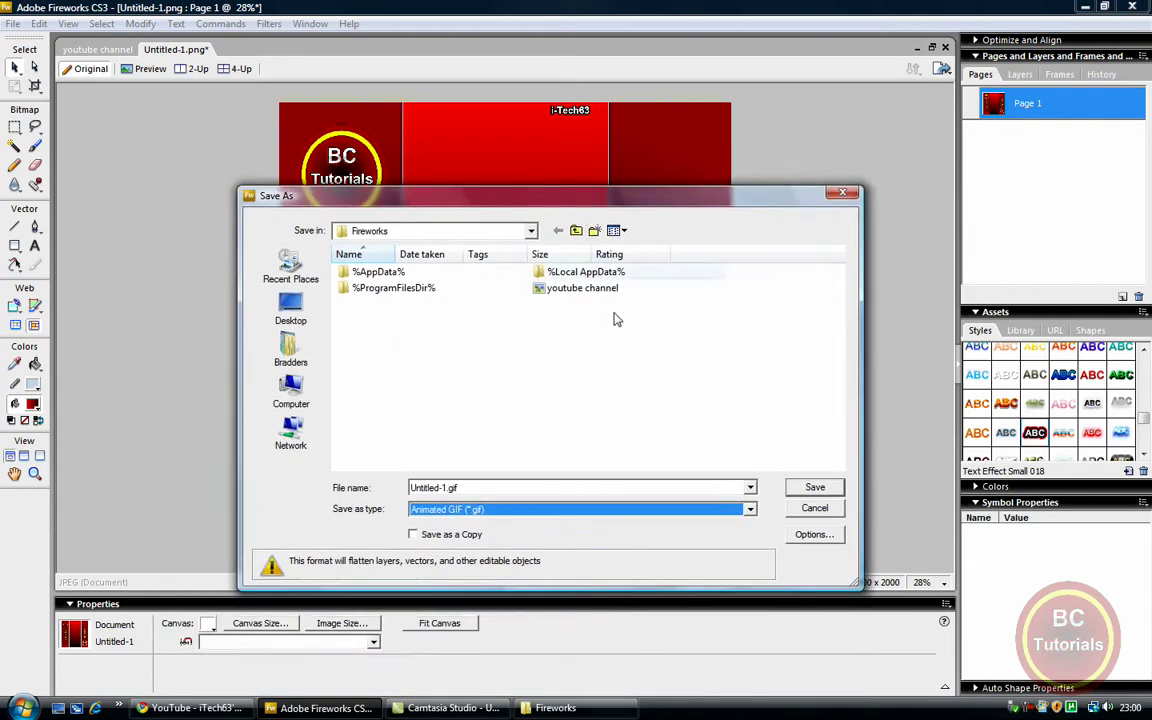
pyautogui.click(812, 487)
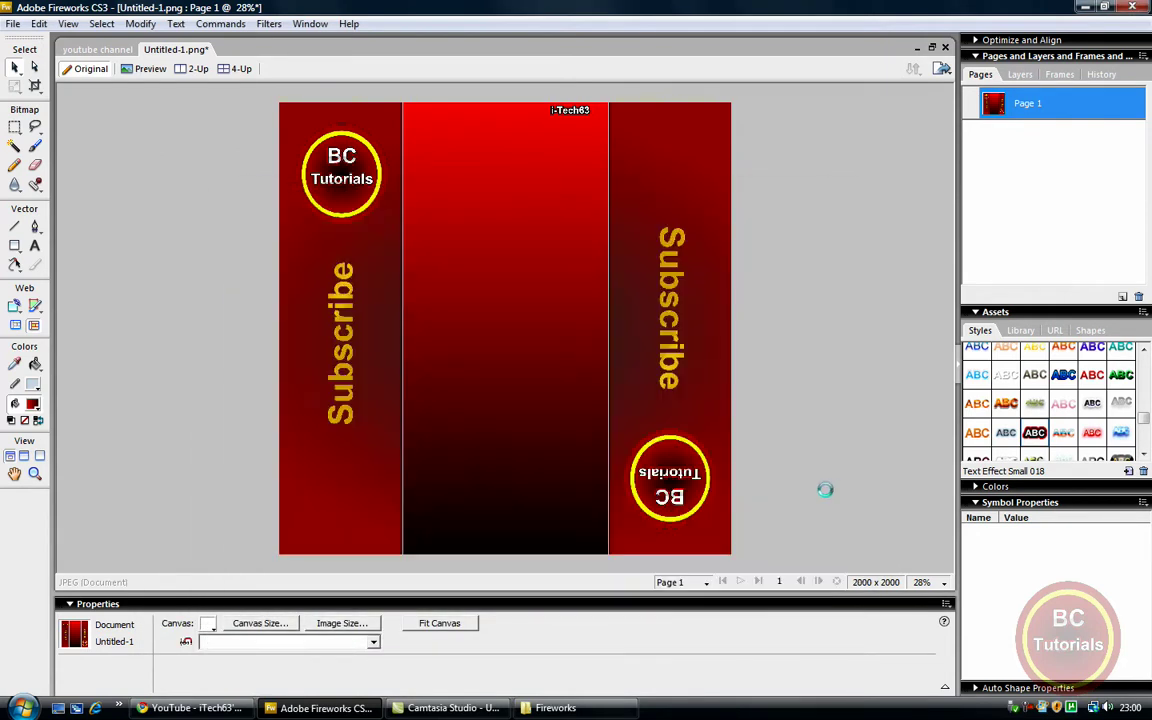